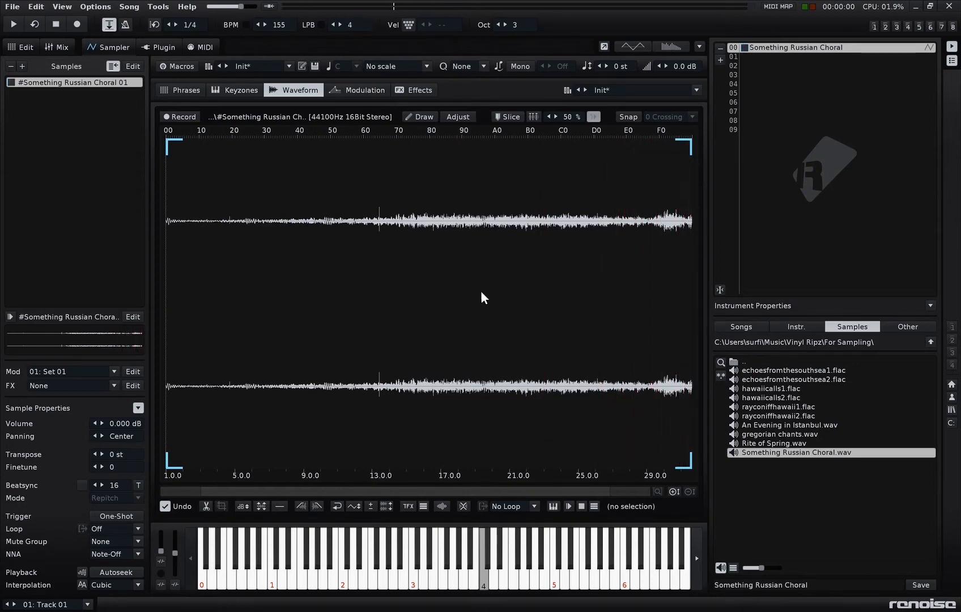
Enable recording in the pattern editor and add a second note column to Track 01.
left_click(24, 47)
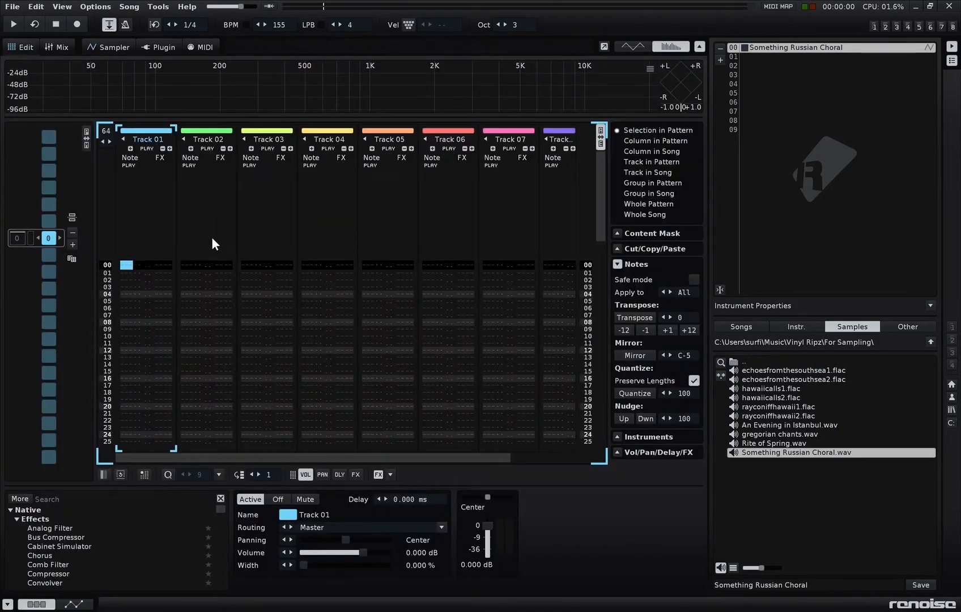
left_click(80, 25)
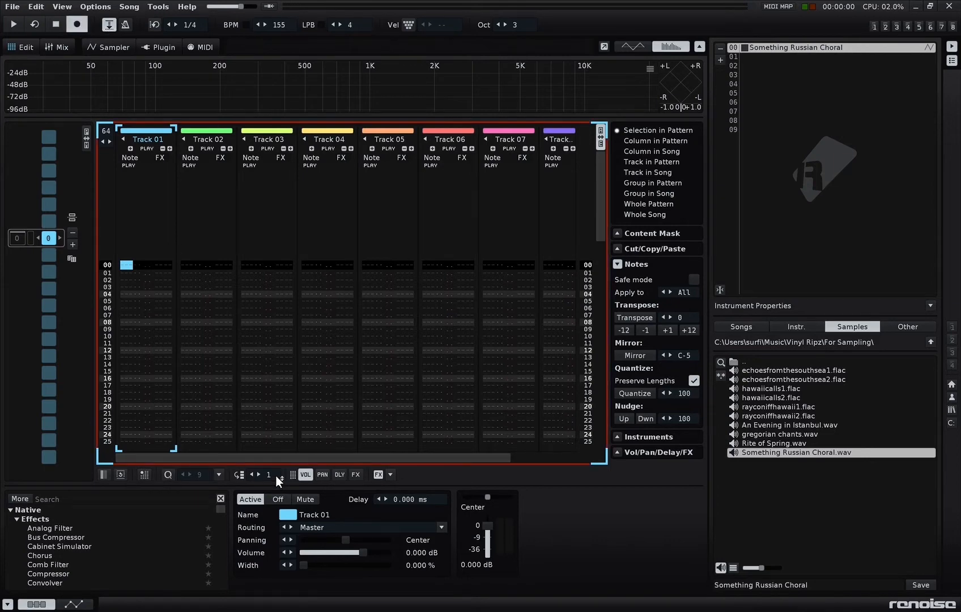
left_click(129, 149)
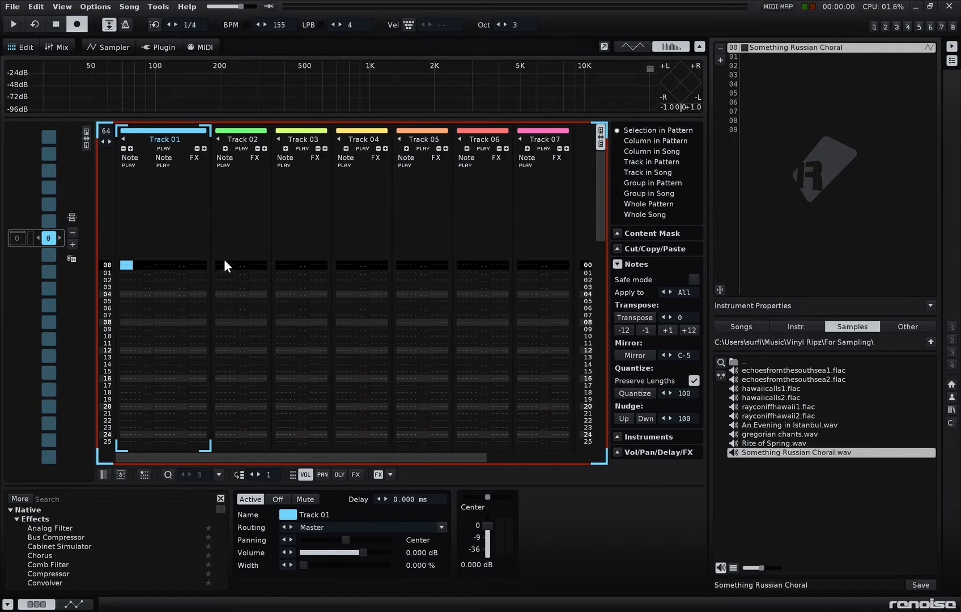
Fill the first note column of Track 01 with C-4 notes of instrument 00 on all 64 lines.
key("q")
key("q")
key("q")
key("q")
key("q")
key("q")
key("q")
key("q")
key("q")
key("q")
key("q")
key("q")
key("q")
key("q")
key("q")
key("q")
key("q")
key("q")
key("q")
key("q")
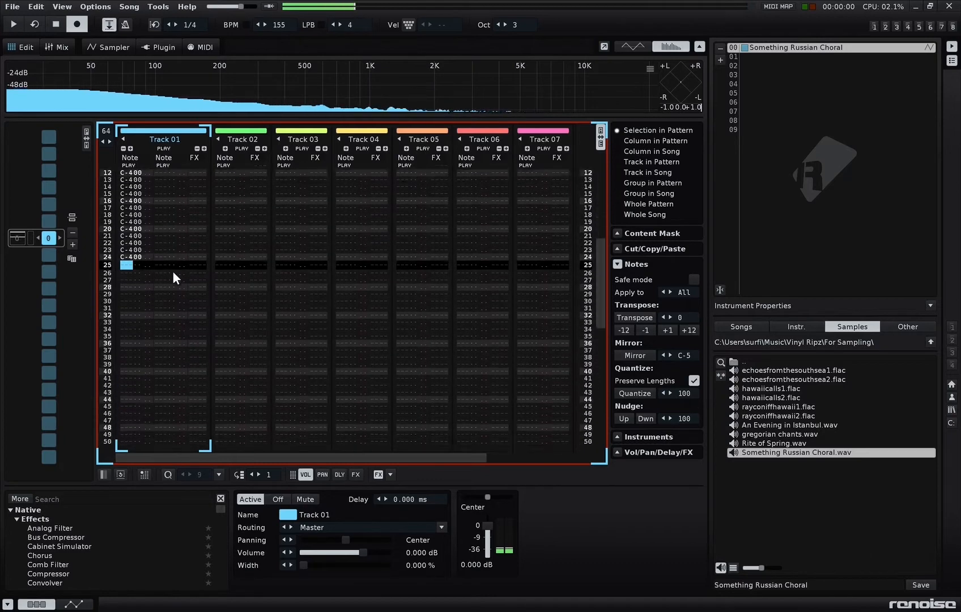
key("q")
key("q")
key("q")
key("q")
key("q")
key("q")
key("q")
key("q")
key("q")
key("q")
key("q")
key("q")
key("q")
key("q")
key("q")
key("q")
key("q")
key("q")
key("q")
key("q")
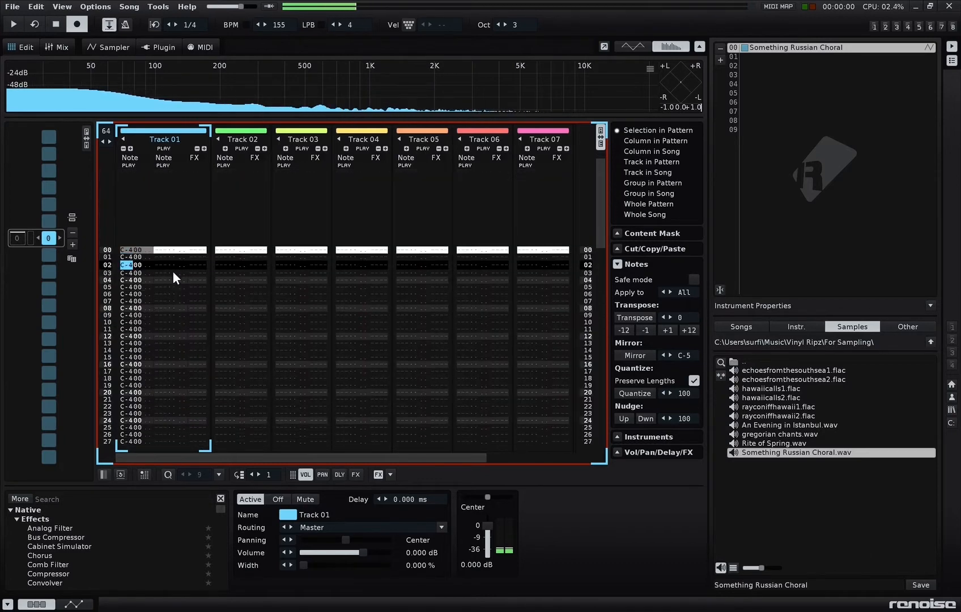
key("space")
key("space")
Fill the effect column of Track 01 with the S00 sample offset command on all 64 lines.
left_click(195, 202)
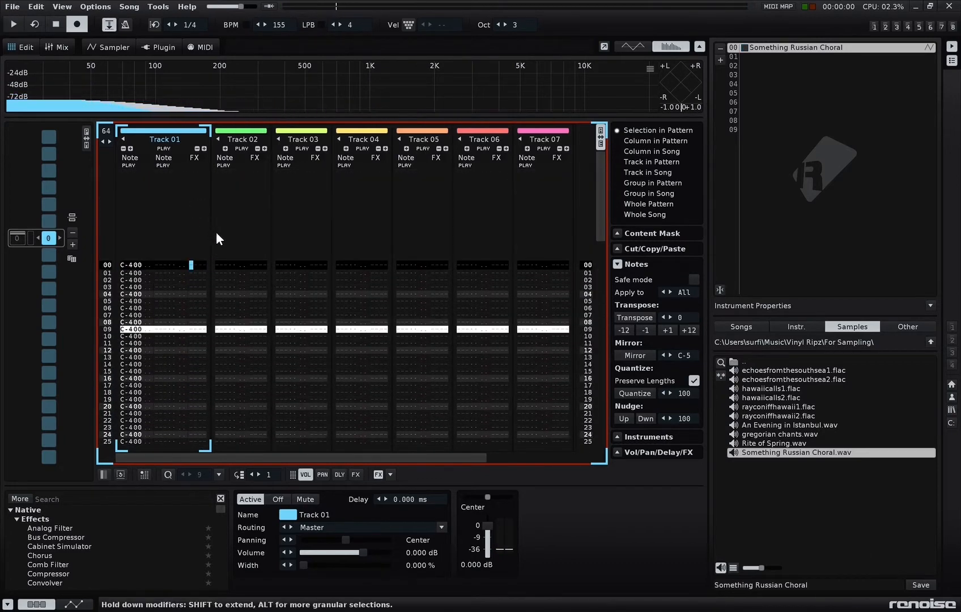
key("s")
key("s")
key("s")
key("s")
key("s")
key("s")
key("s")
key("s")
key("s")
key("s")
key("s")
key("s")
key("s")
key("s")
key("s")
key("s")
key("s")
key("s")
key("s")
key("s")
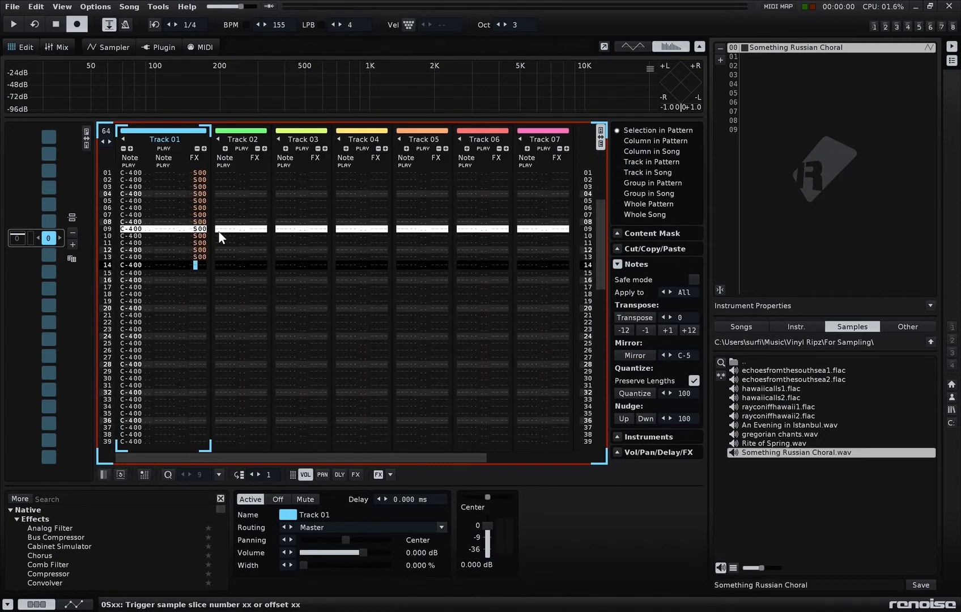
key("s")
key("s")
key("s")
key("s")
key("s")
key("s")
key("s")
key("s")
key("s")
key("s")
key("s")
key("s")
key("s")
key("s")
key("s")
key("s")
key("s")
key("s")
key("s")
key("s")
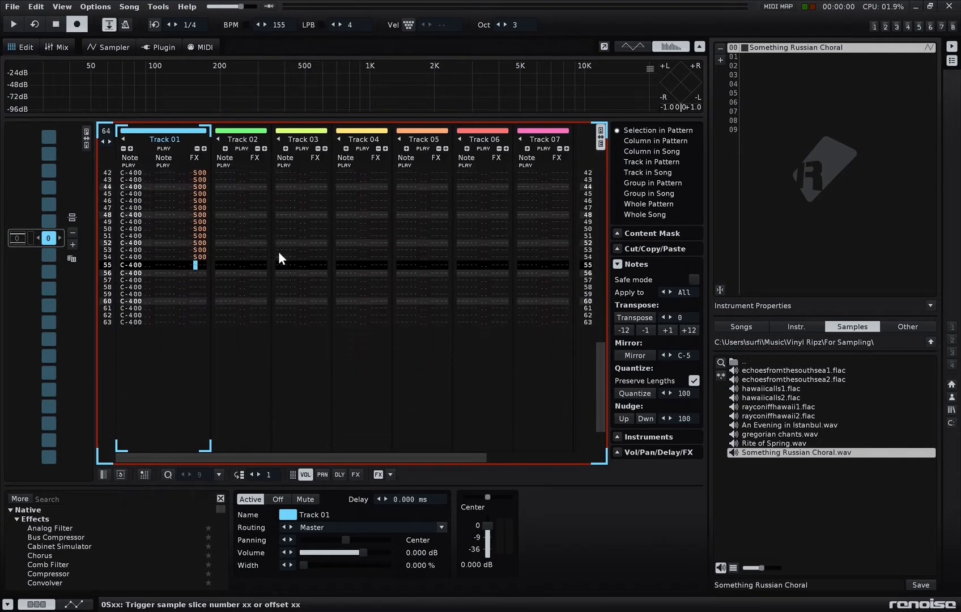
key("space")
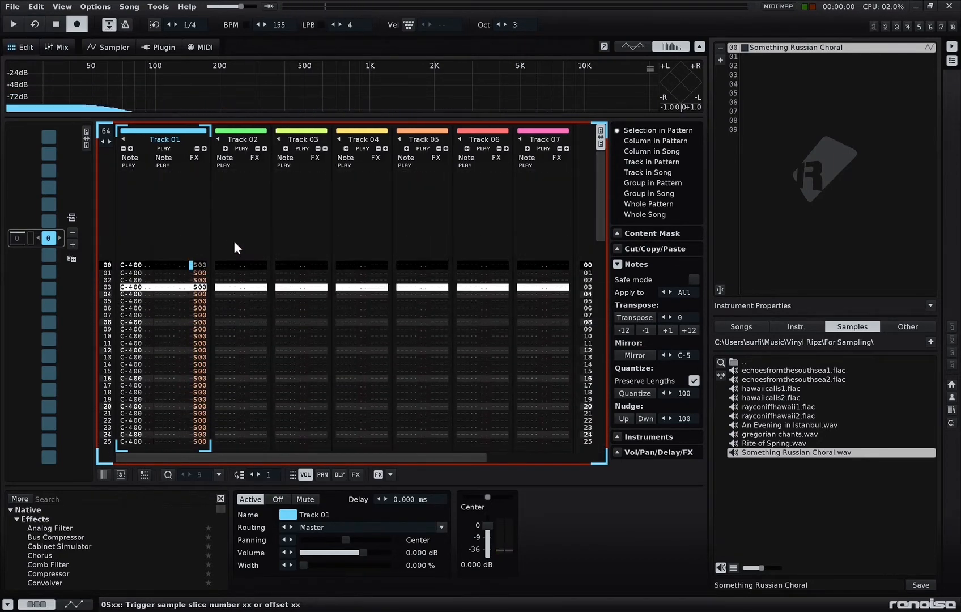
Enter random hexadecimal first digits for the sample offset commands in Track 01 and play the pattern.
left_click(230, 257)
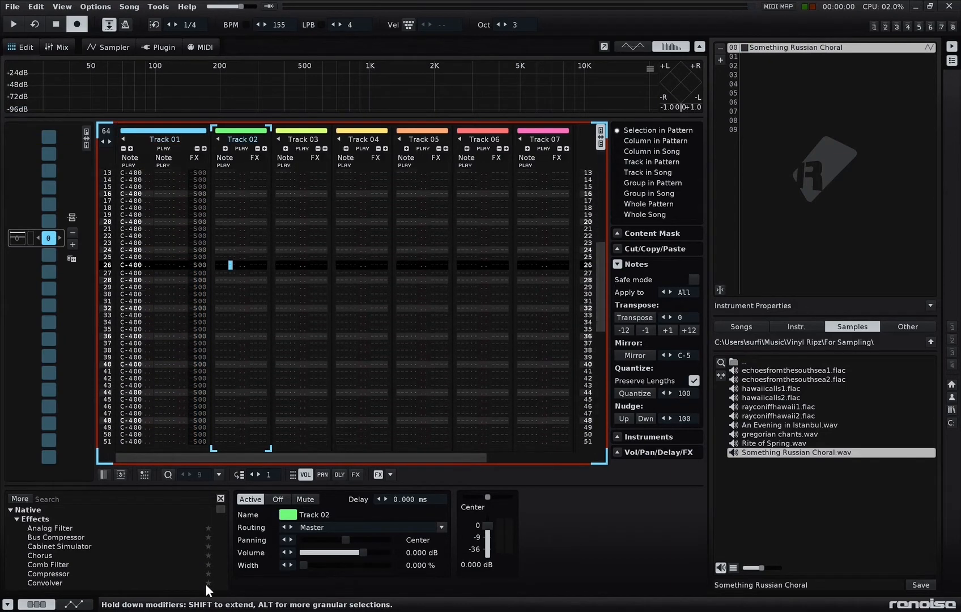
left_click(201, 308)
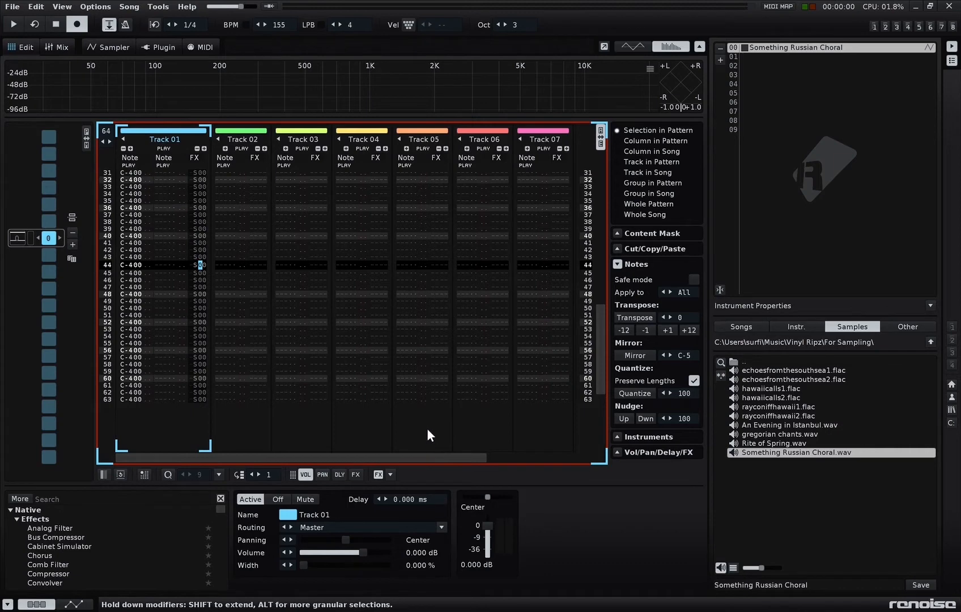
key("space")
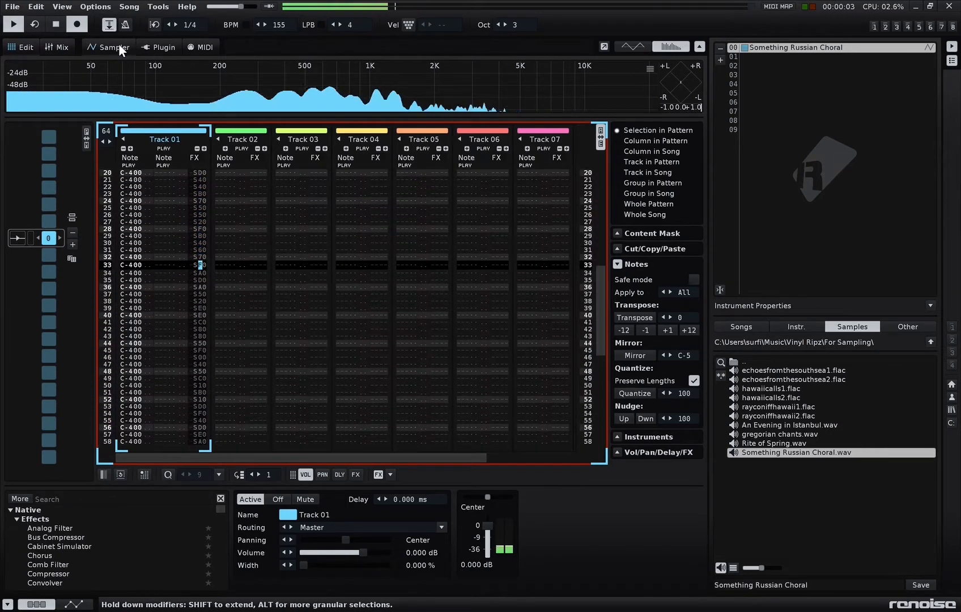
Add an AHDSR envelope to the volume modulation of the Something Russian Choral sample.
left_click(118, 47)
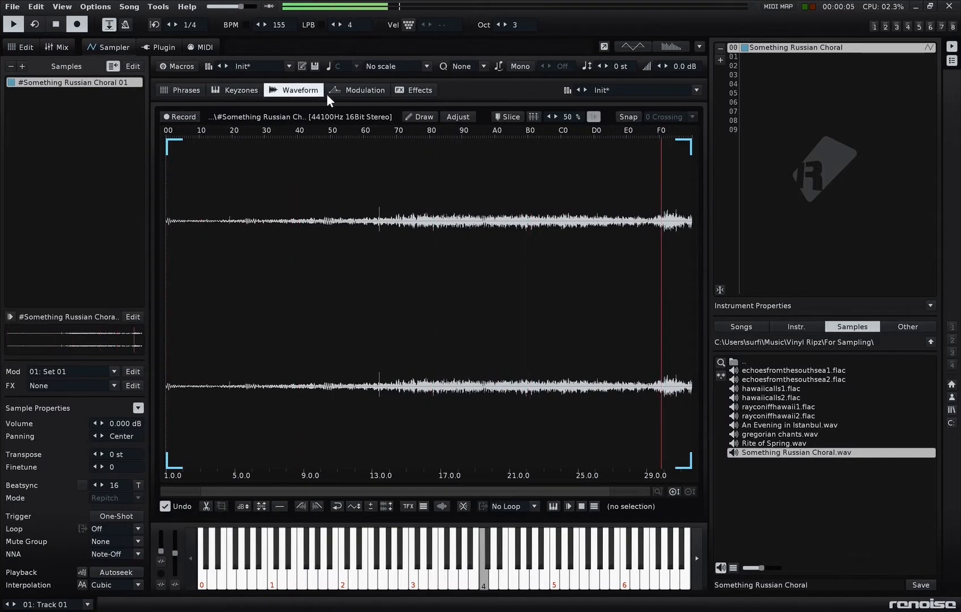
left_click(356, 90)
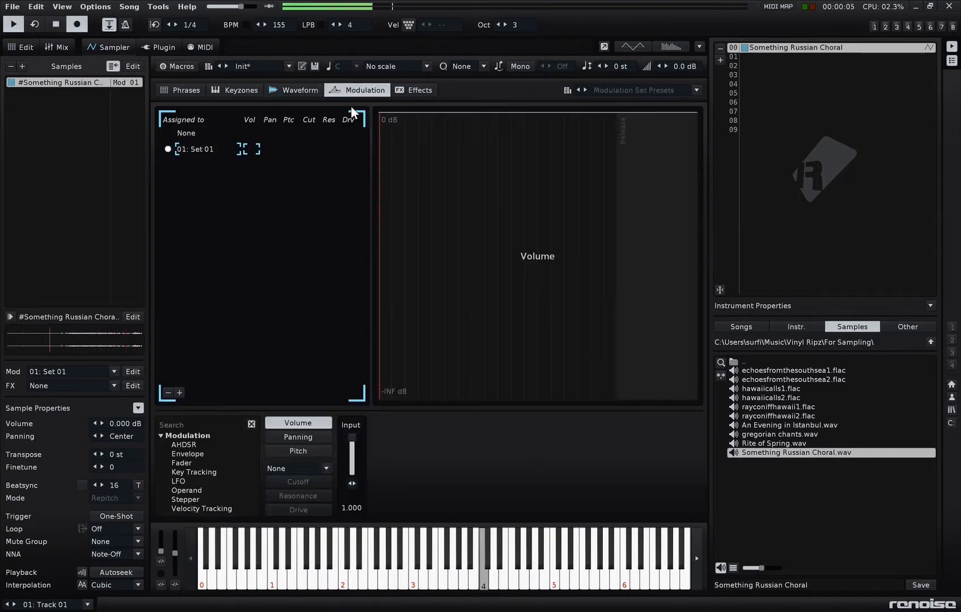
double_click(193, 446)
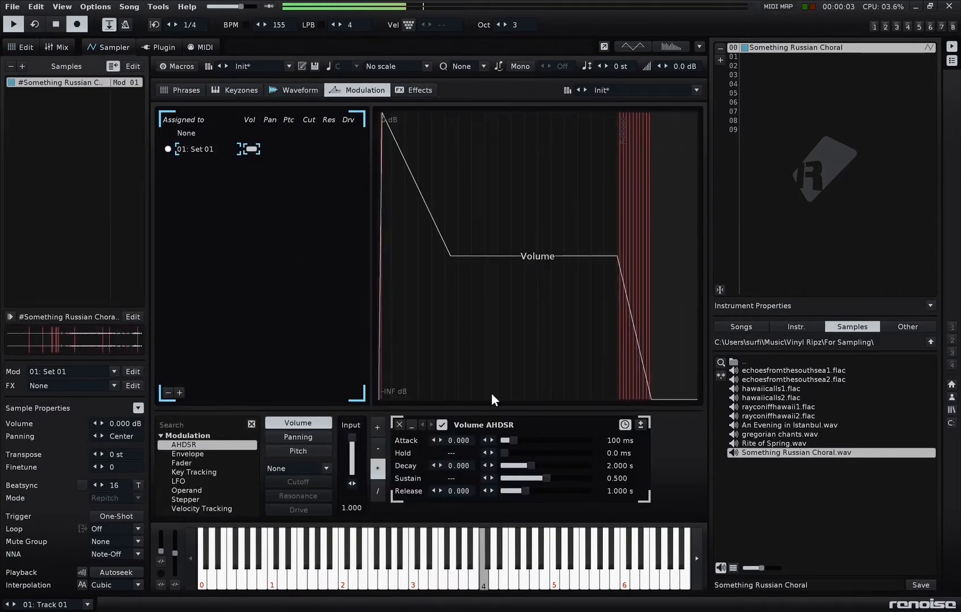
Set the volume envelope's attack to 0 ms, decay to 98 ms, release to 324 ms and sustain to 0.624.
double_click(513, 440)
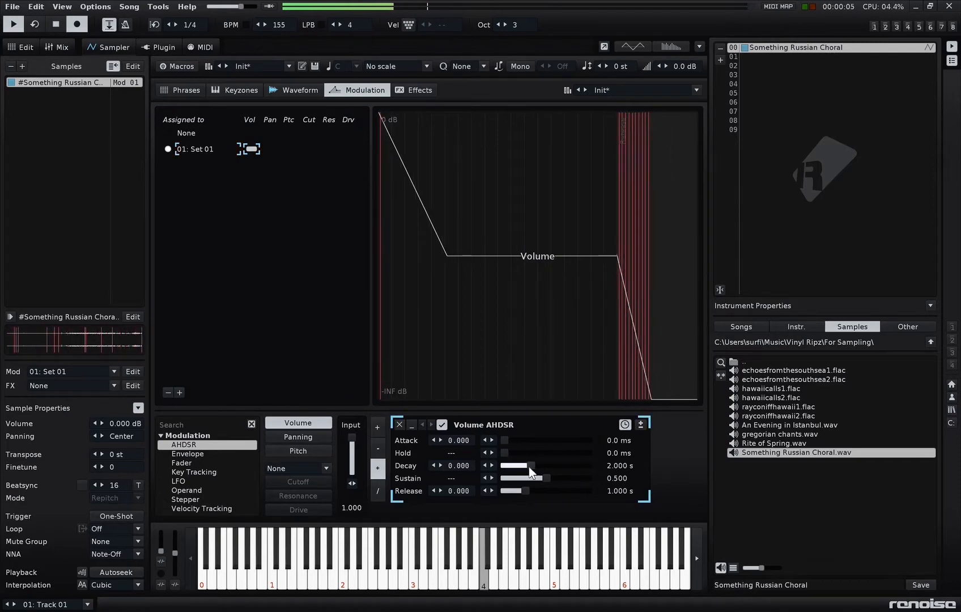
left_click_drag(531, 469, 520, 468)
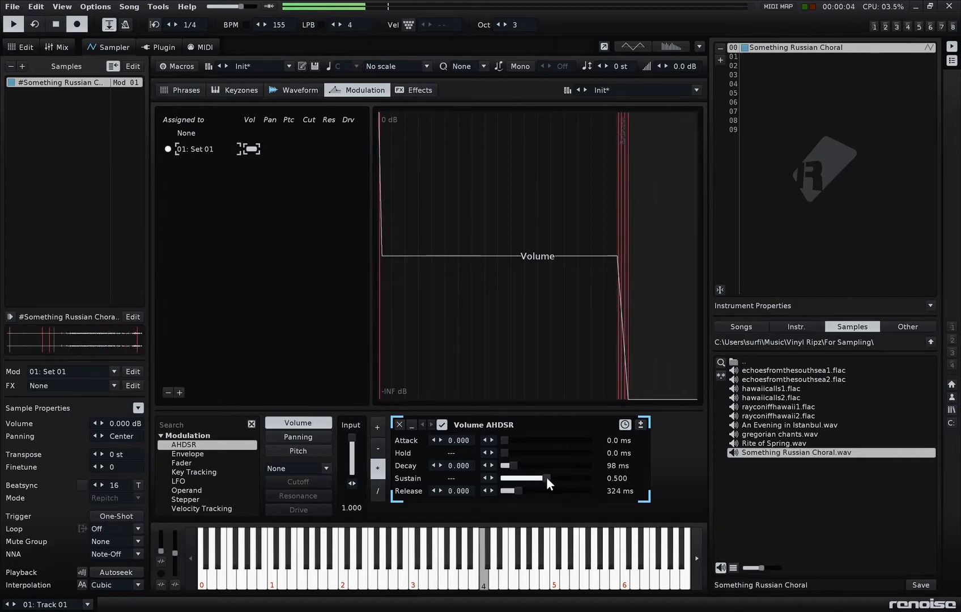
left_click_drag(547, 477, 531, 478)
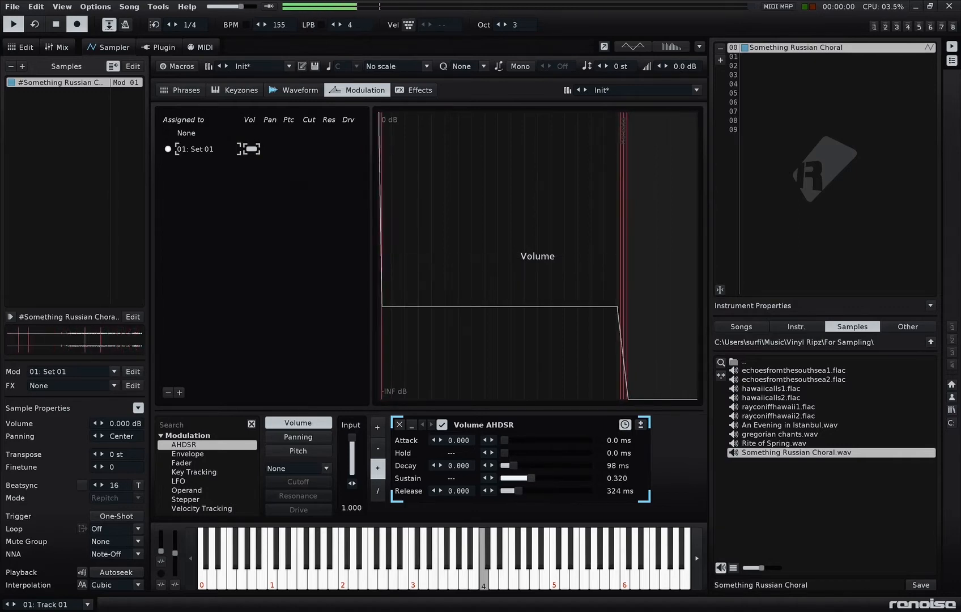
left_click_drag(531, 477, 555, 478)
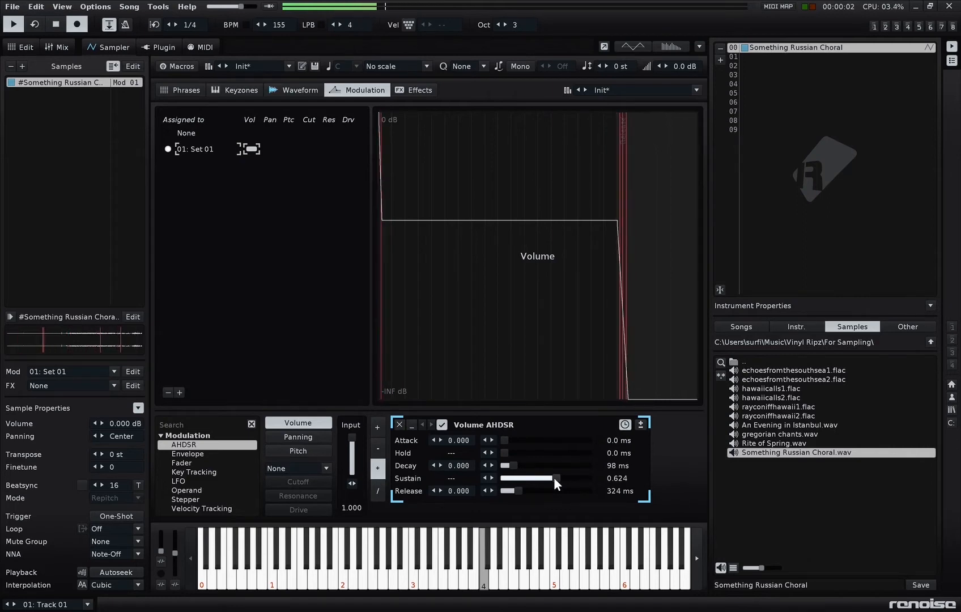
Stop playback and set the second sample offset digits on lines 00 to 14 of Track 01 to 1 through F in sequence.
left_click(26, 47)
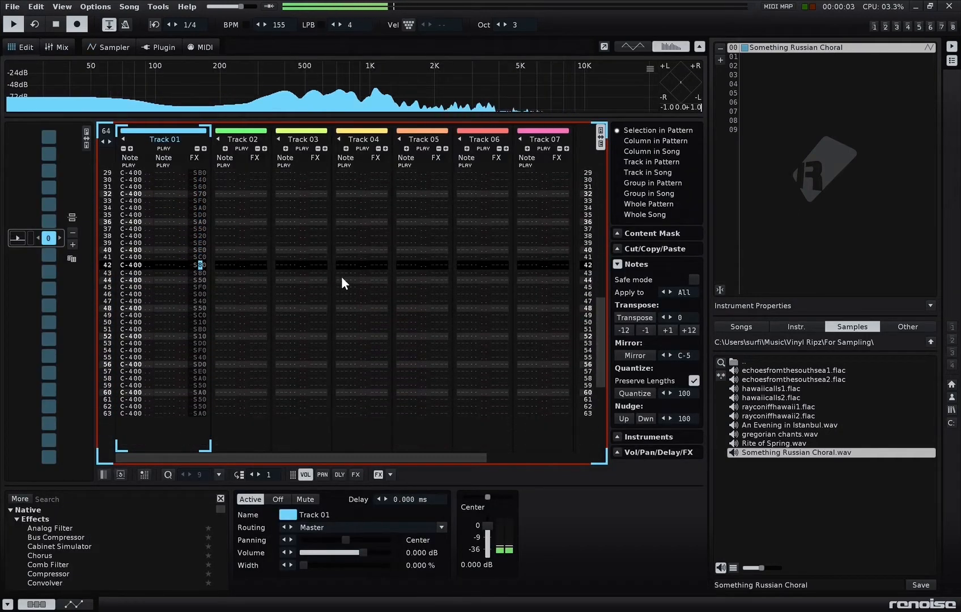
key("space")
scroll(212, 283, "up", 15)
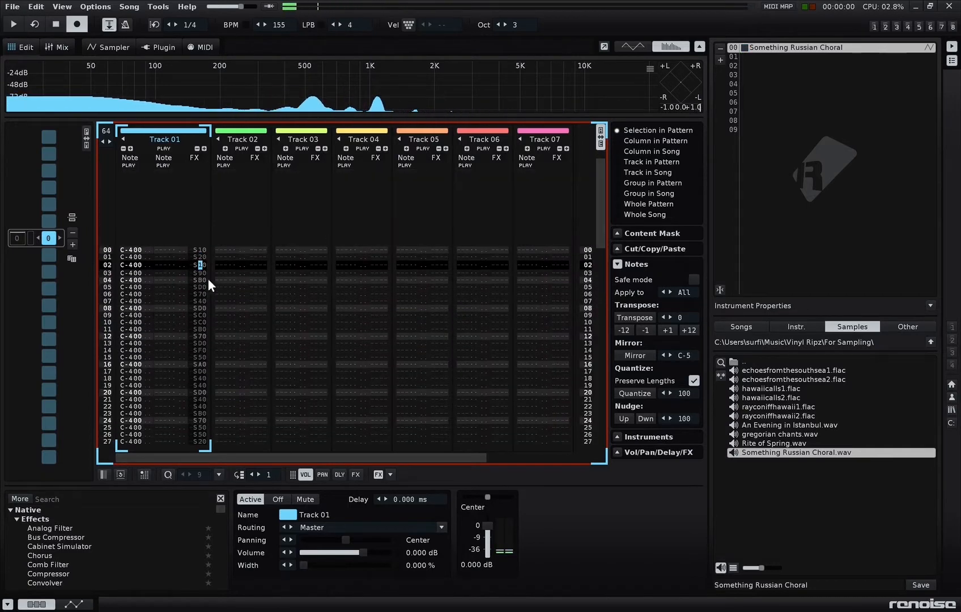
scroll(204, 269, "up", 2)
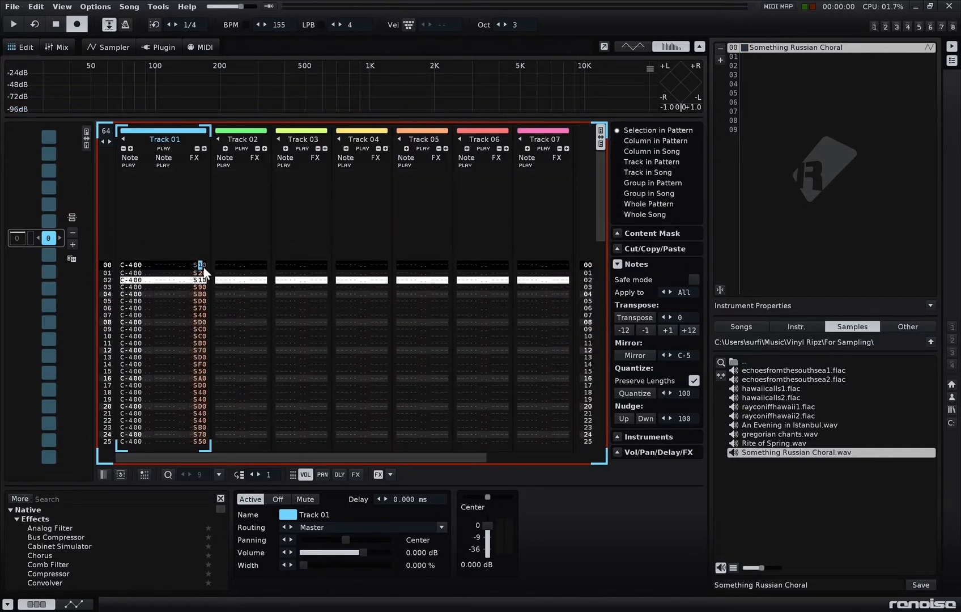
type("123456789")
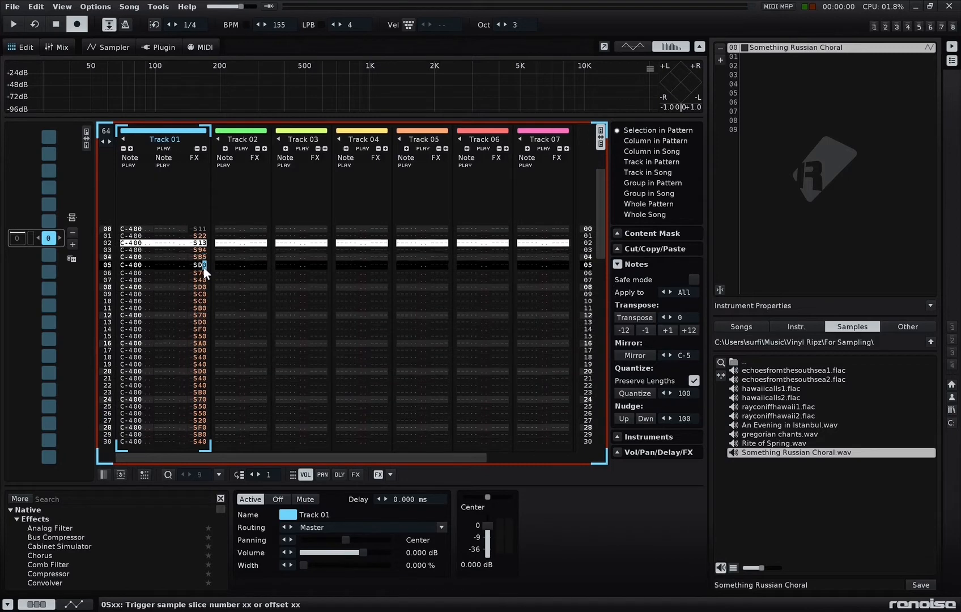
type("abcdef")
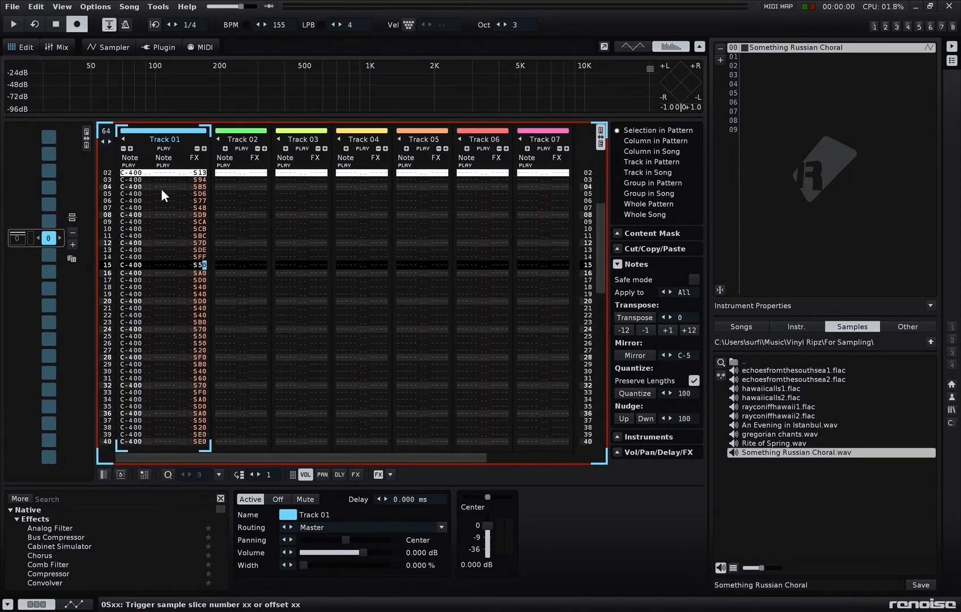
Set the second sample offset digits on lines 15 to 62 of Track 01 to three consecutive 0-to-F sequences.
type("012345")
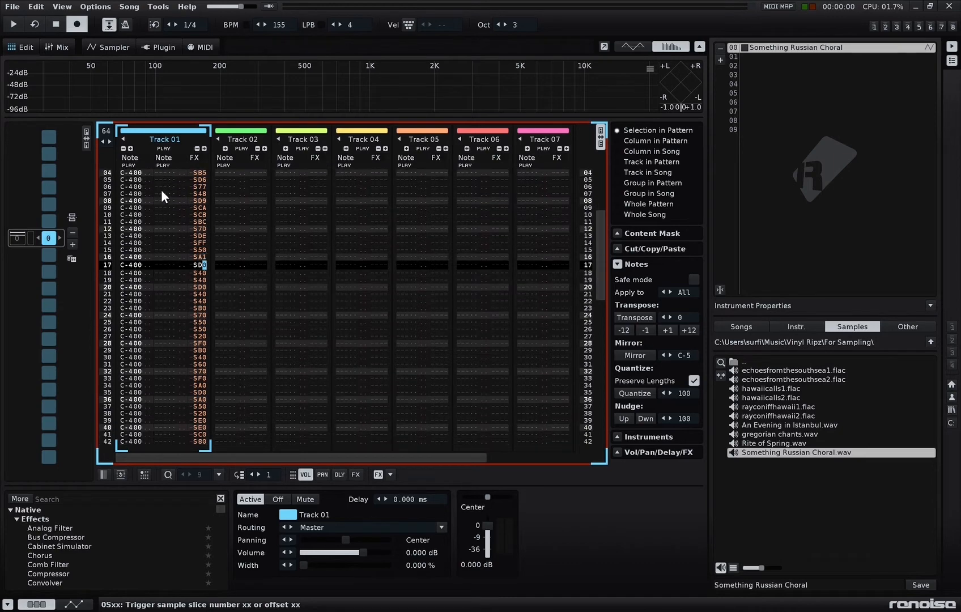
type("678")
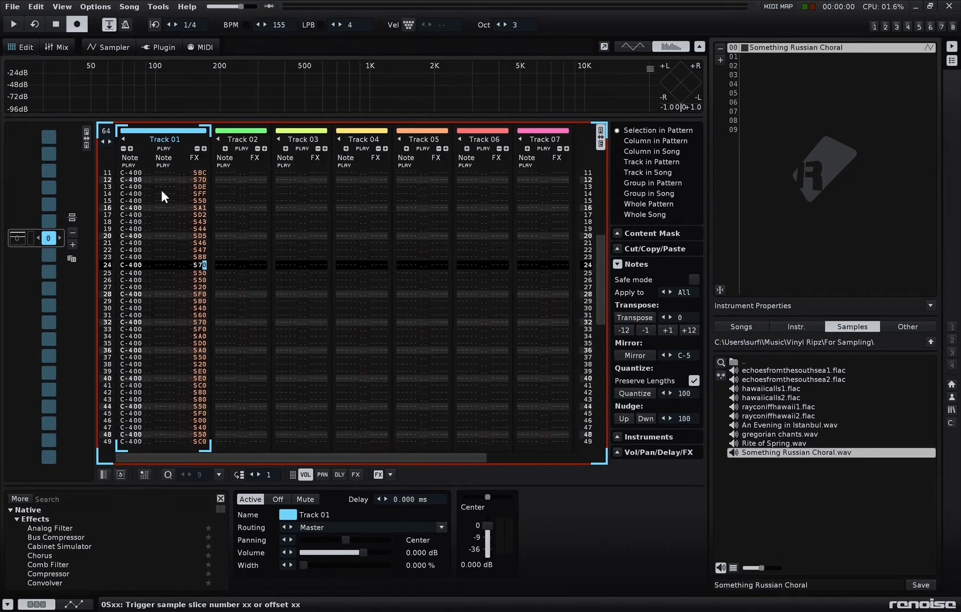
type("9abcd")
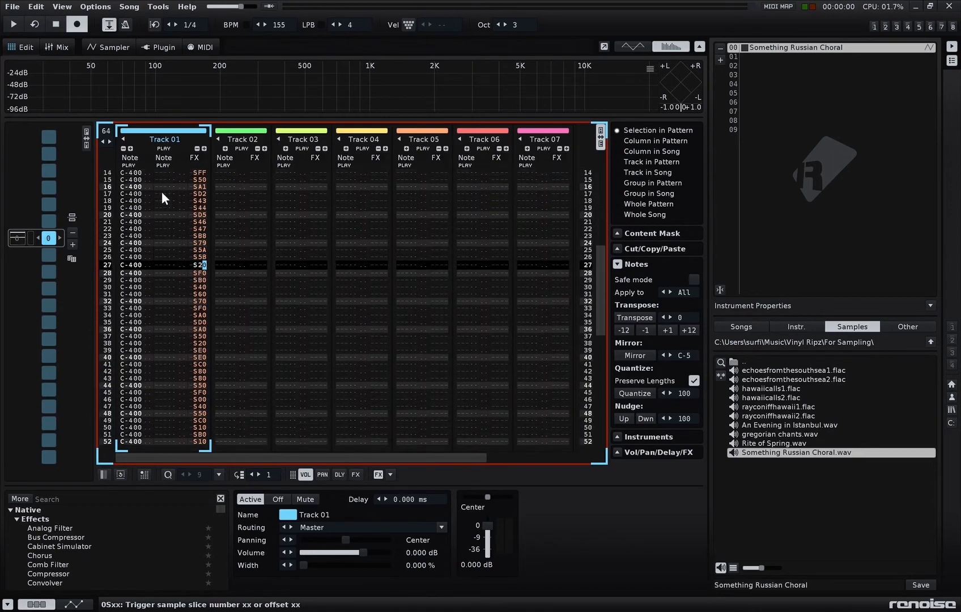
type("ef")
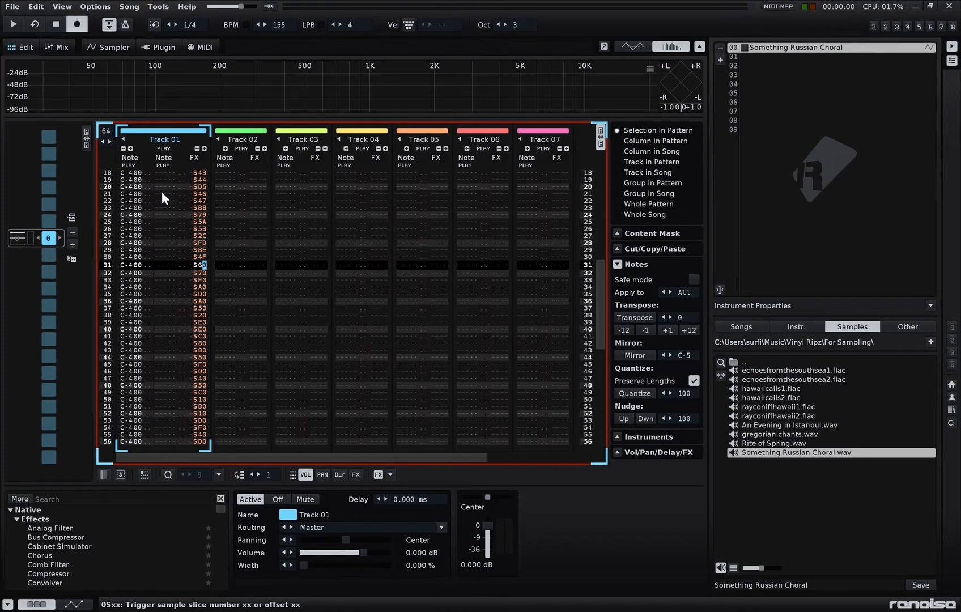
type("012345678")
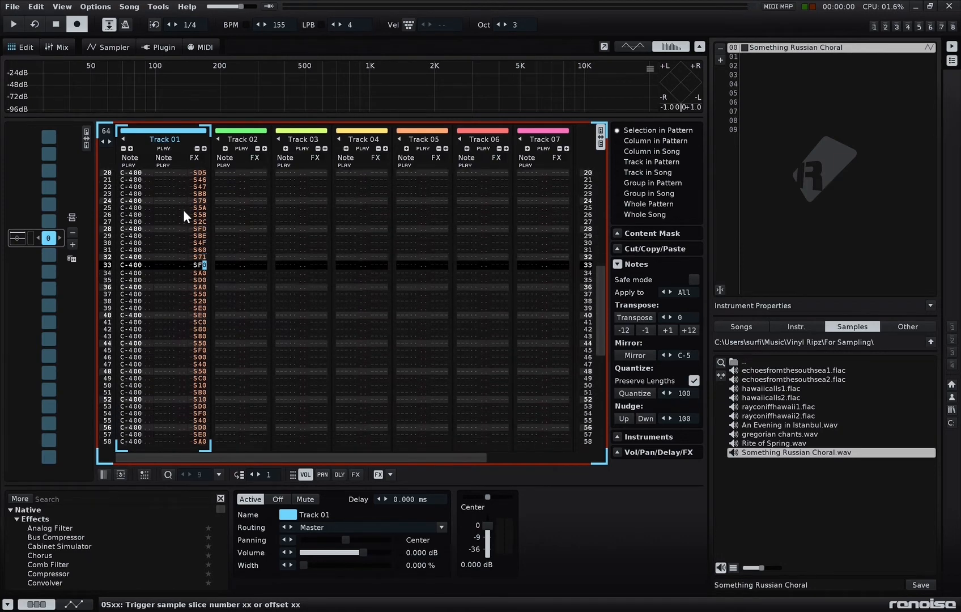
type("9")
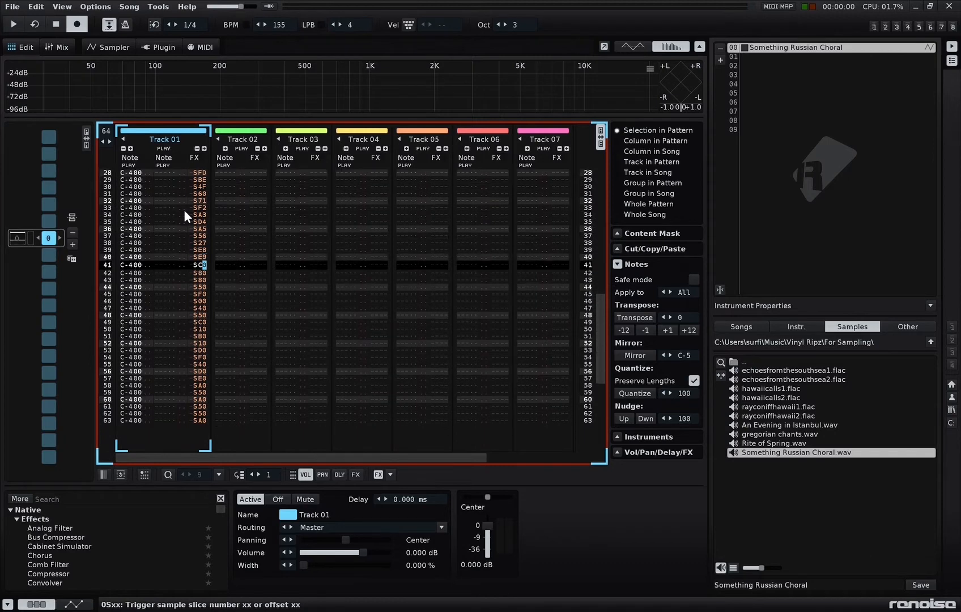
type("abcdef")
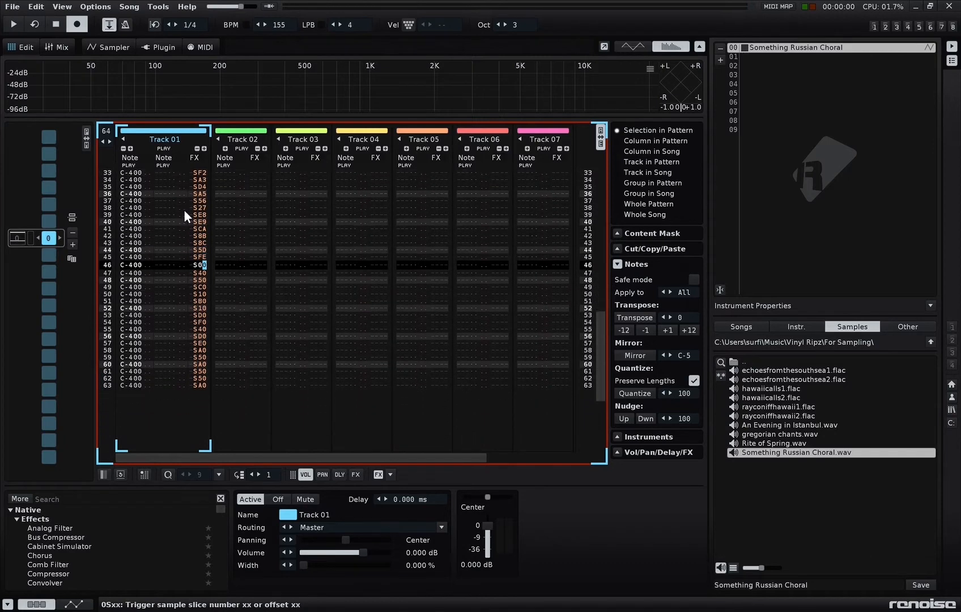
type("0123456789ab")
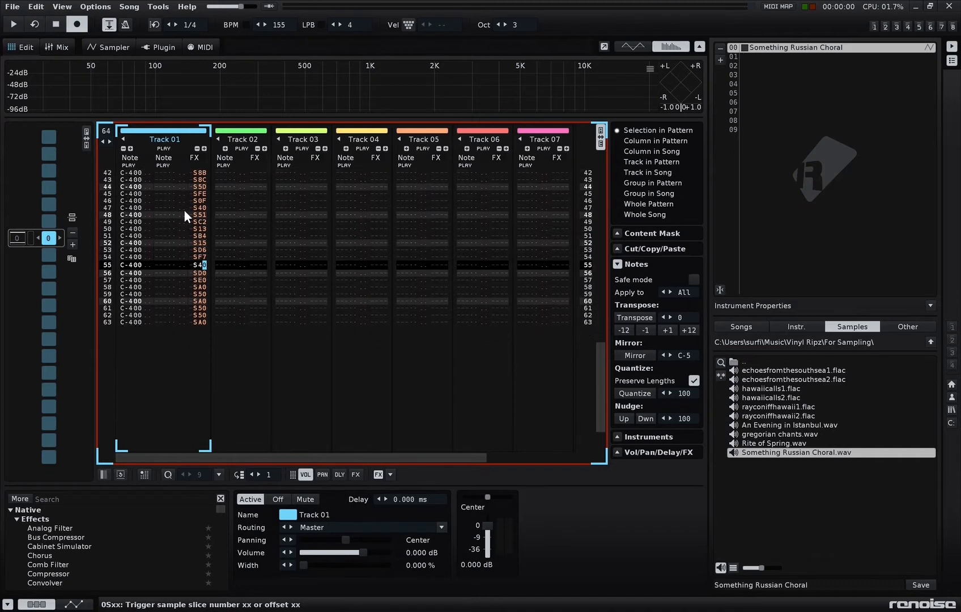
type("cdef")
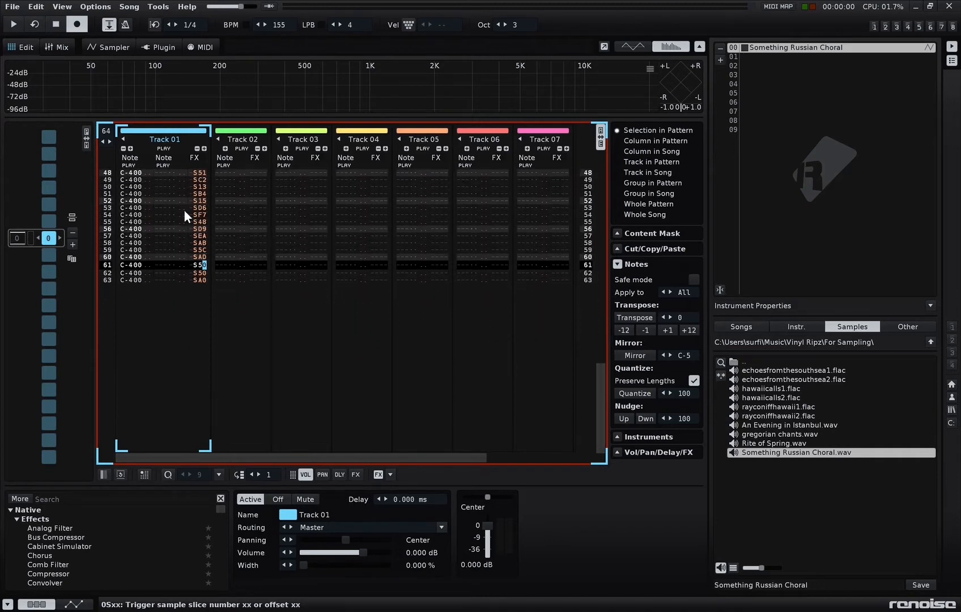
Play the pattern and add a Compressor to Track 01 with a -39.15 dB threshold and a 9.391:1 ratio.
key("space")
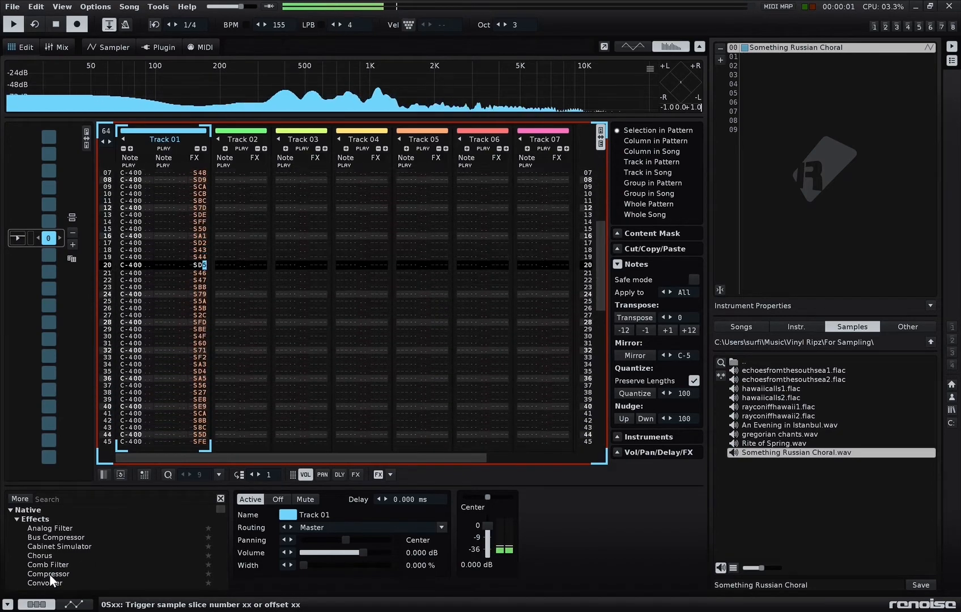
double_click(50, 574)
mouse_move(465, 527)
left_mouse_down()
mouse_move(491, 514)
mouse_move(479, 515)
left_mouse_up()
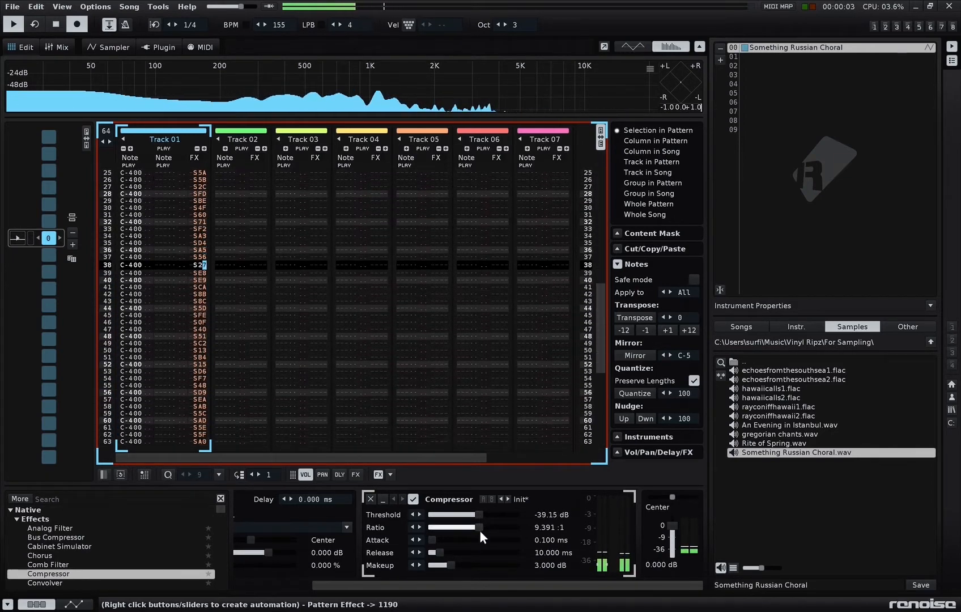
Raise the Compressor's makeup gain to 8.261 dB and restart the pattern playback.
left_click_drag(450, 561, 466, 564)
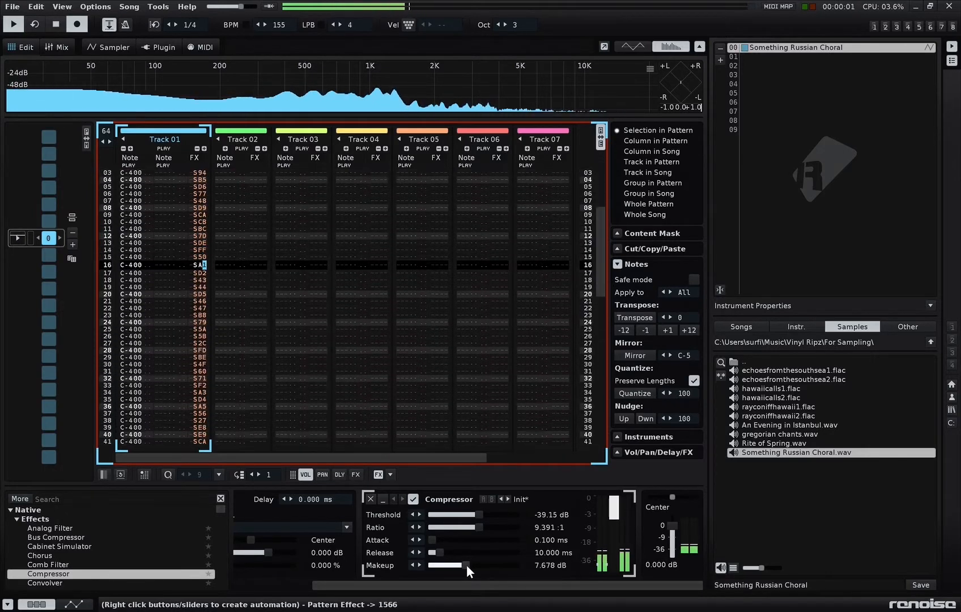
left_click_drag(466, 564, 469, 565)
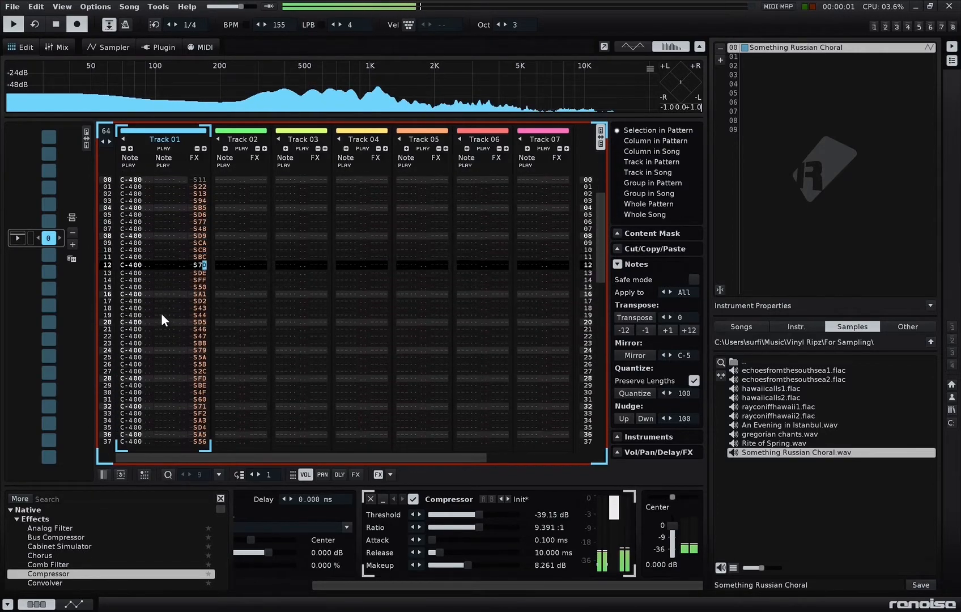
key("space")
key("space")
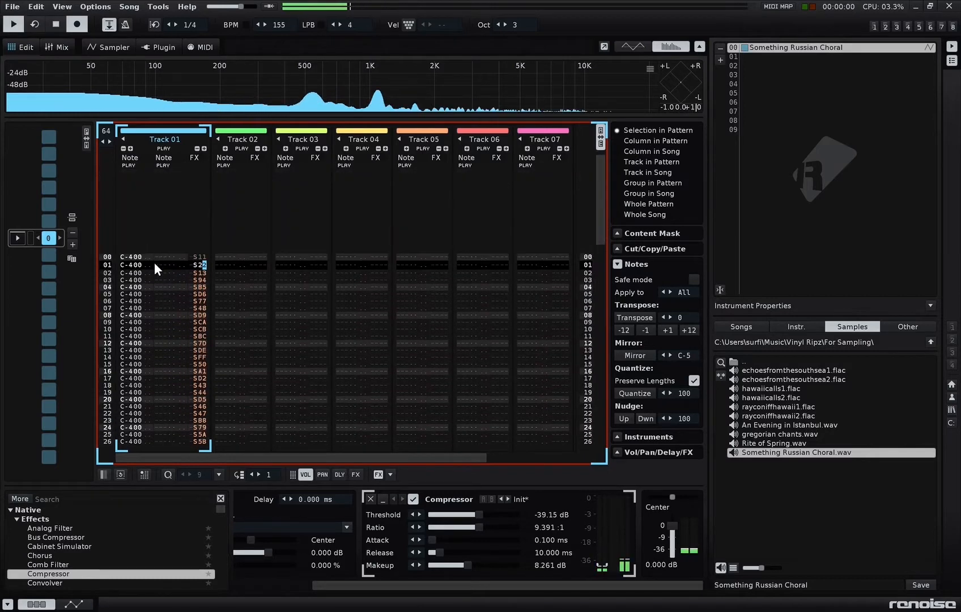
Stop playback, fill the second note column of Track 01 with C-3 notes on every line, and play the pattern.
key("space")
left_click(164, 250)
key("z")
key("z")
key("z")
key("z")
key("z")
key("z")
key("z")
key("z")
key("z")
key("z")
key("z")
key("z")
key("z")
key("z")
key("z")
key("z")
key("z")
key("z")
key("z")
key("z")
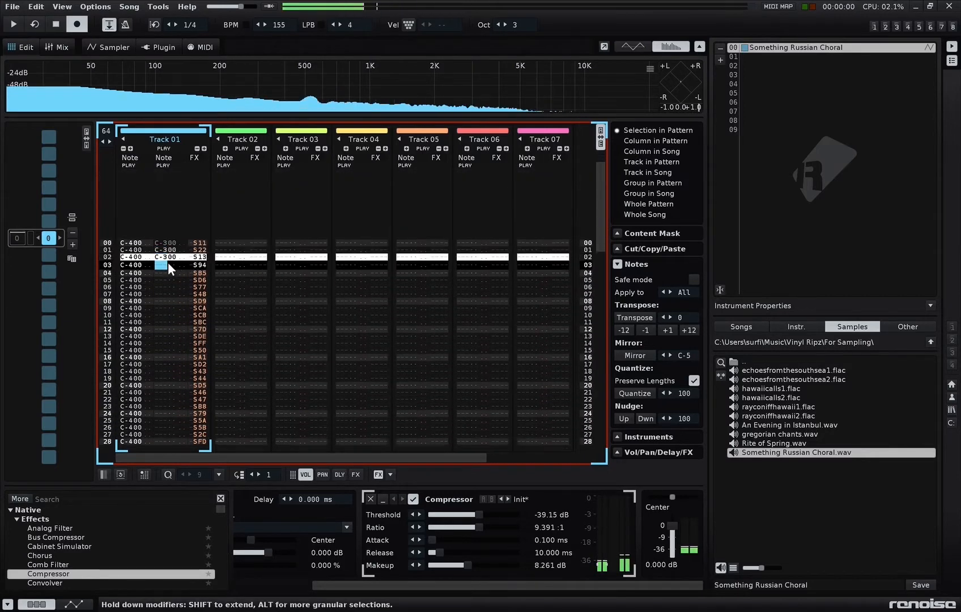
key("space")
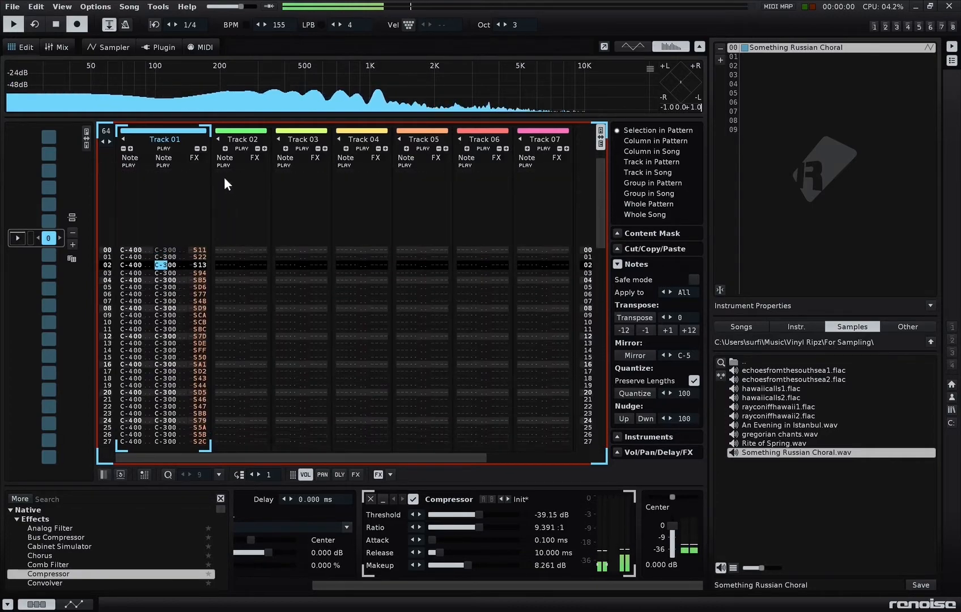
Add a third note column to Track 01, copy the second column's notes and transpose the originals down 12 semitones.
left_click(130, 148)
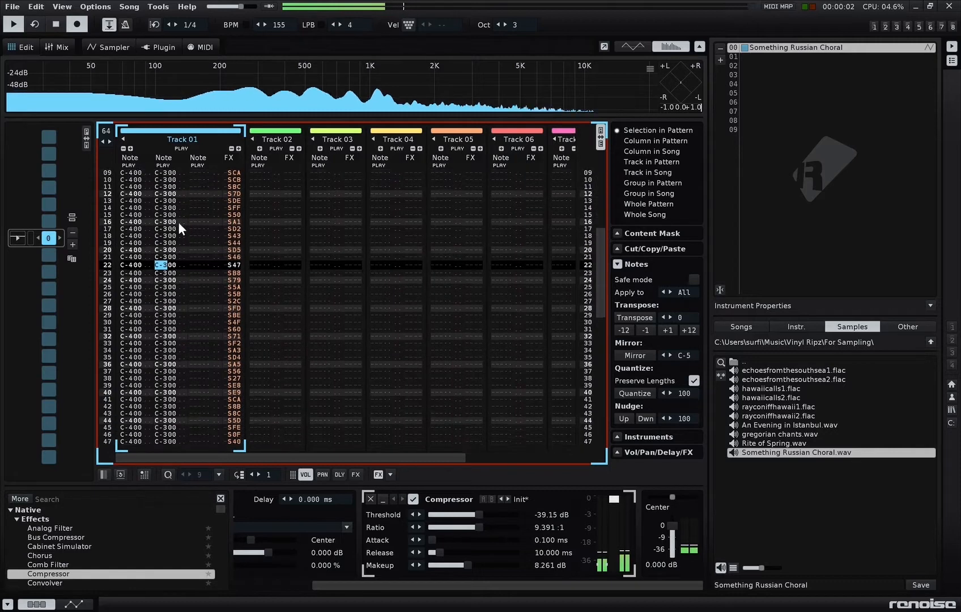
left_click(213, 238)
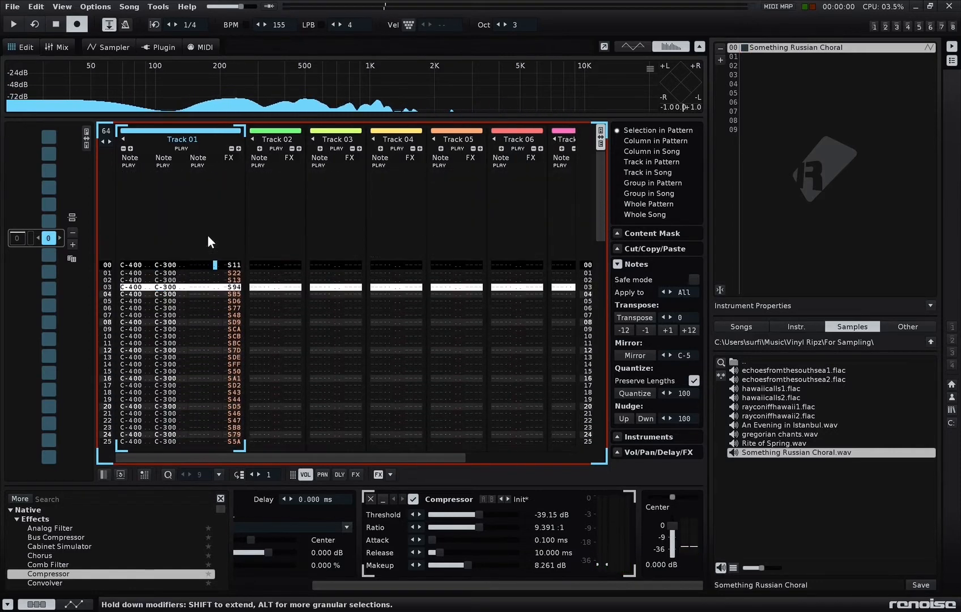
left_click_drag(168, 266, 158, 506)
key("space")
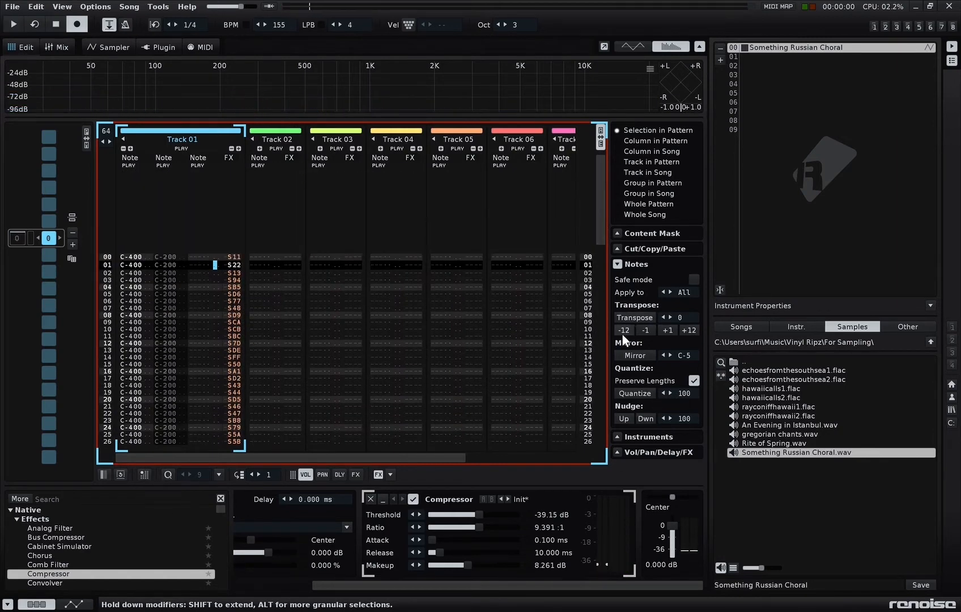
Paste the copied C-3 notes into the third note column of Track 01 from line 00 and play the pattern.
left_click(200, 255)
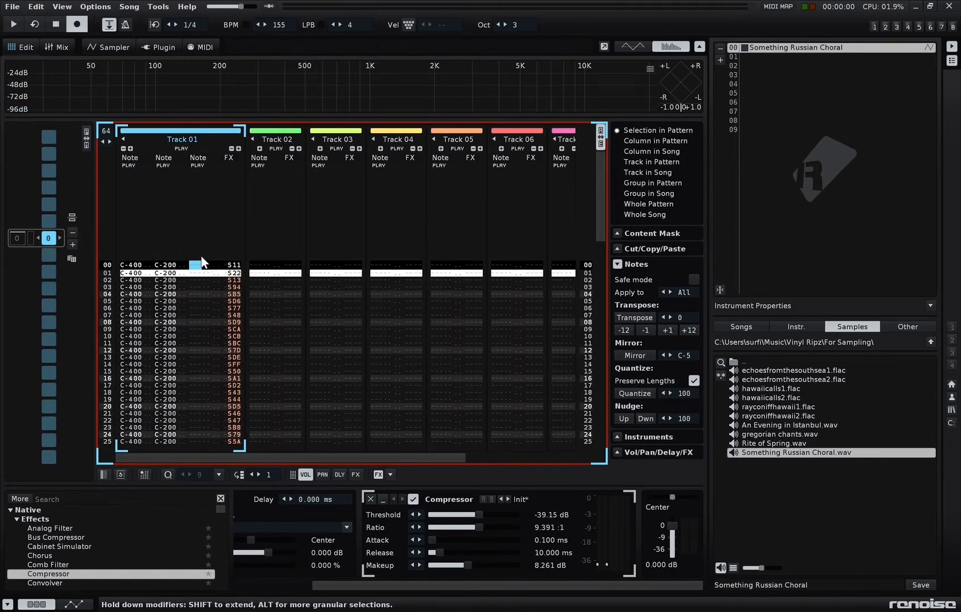
key("ctrl+v")
key("space")
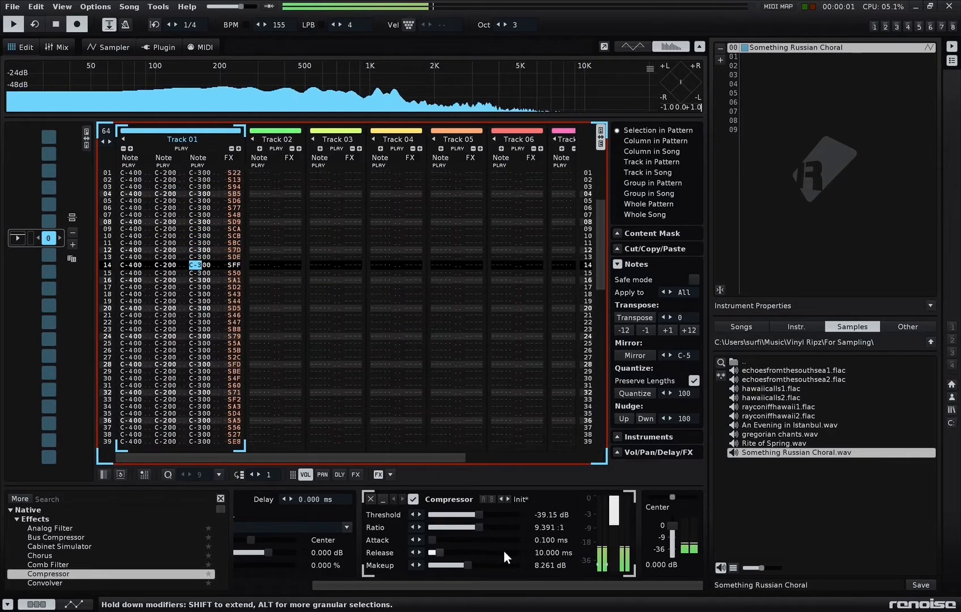
Set the Compressor's makeup gain to 12.60 dB and check Track 01 in the mixer before returning to the pattern.
left_click(493, 561)
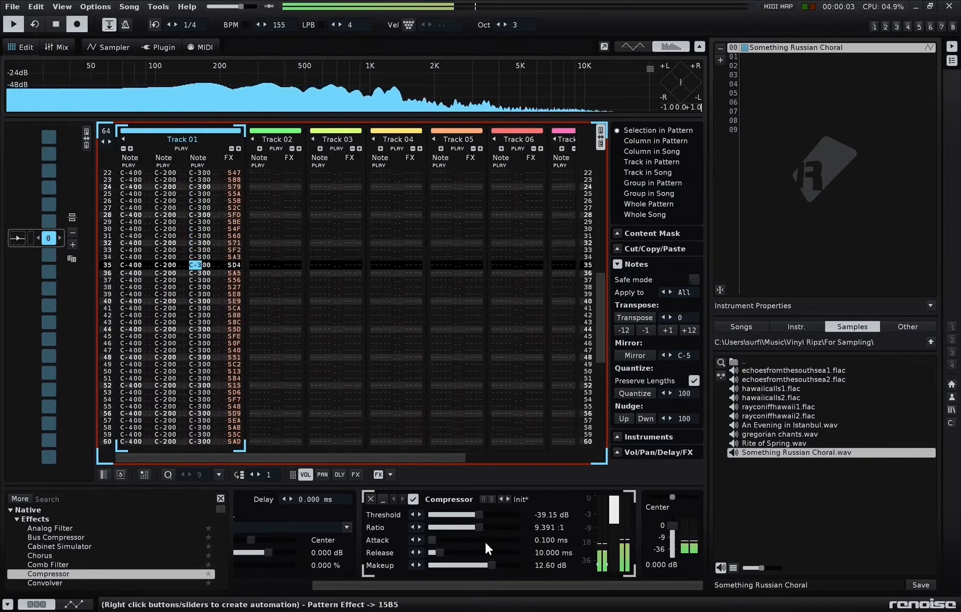
scroll(72, 559, "down", 1)
scroll(71, 556, "down", 7)
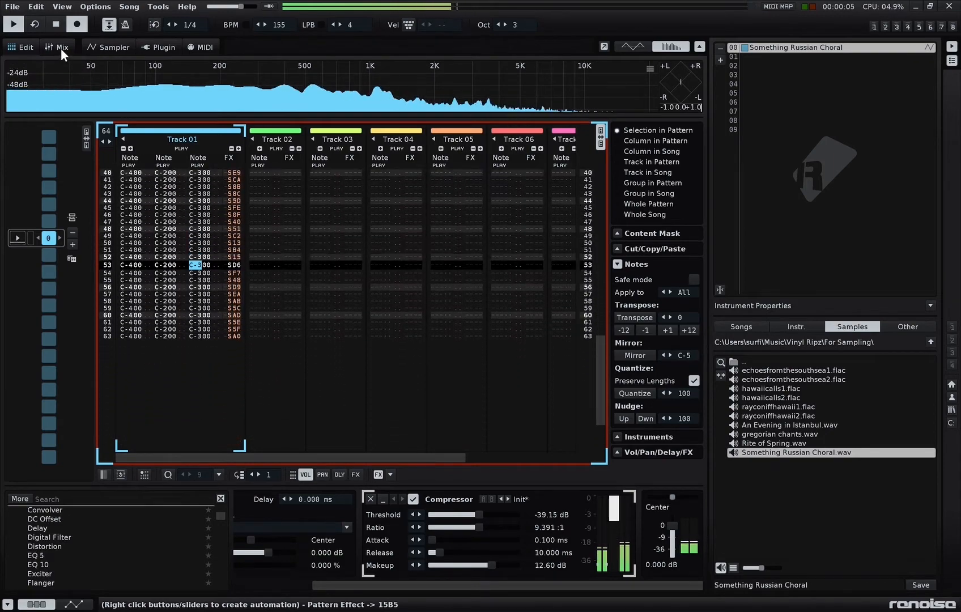
left_click(61, 49)
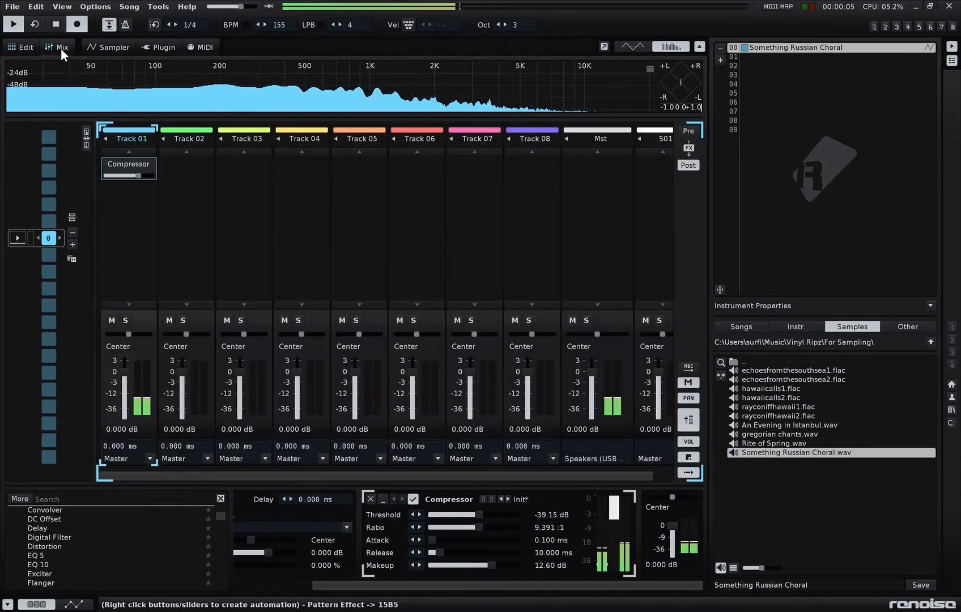
left_click(24, 49)
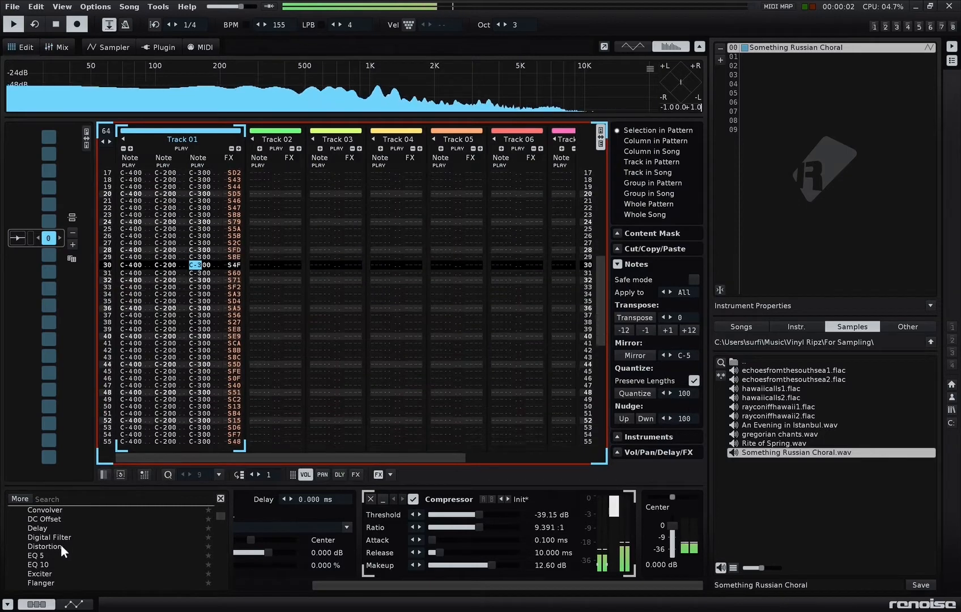
Add an EQ 10 to Track 01 and lower its outer bands to -5.867 dB at 116 Hz and -20 dB at 8435 Hz.
scroll(62, 542, "down", 2)
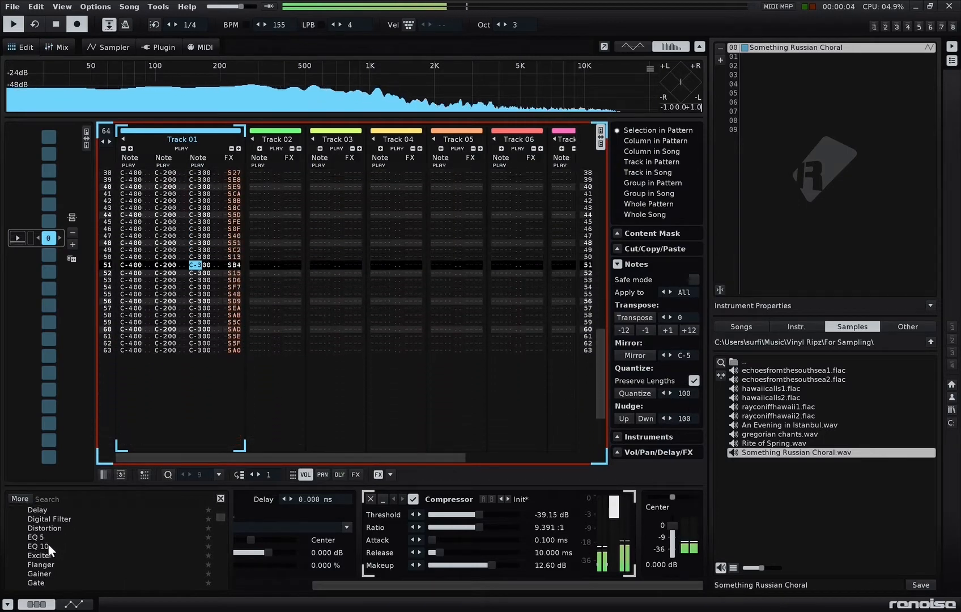
double_click(46, 548)
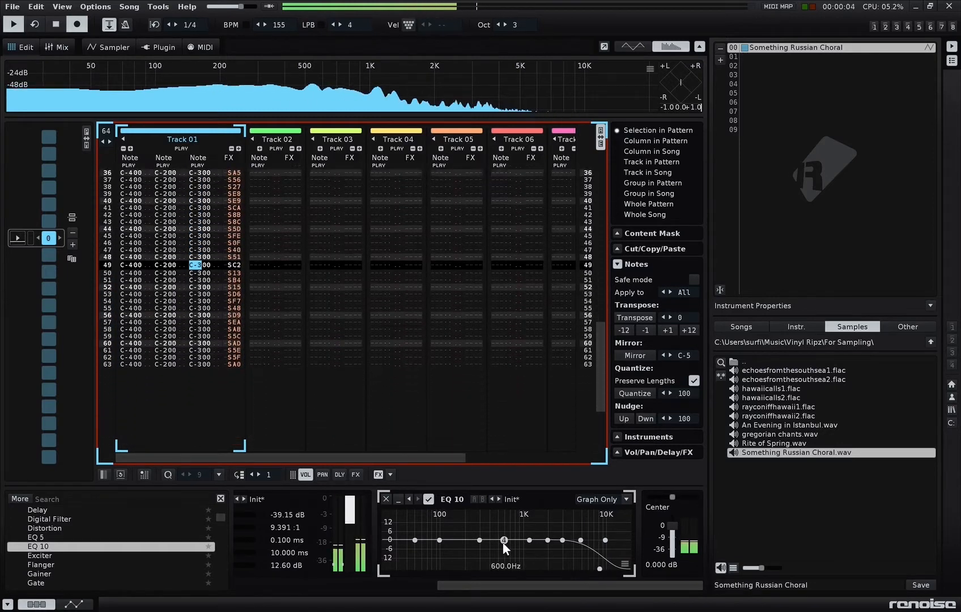
left_click_drag(424, 548, 428, 548)
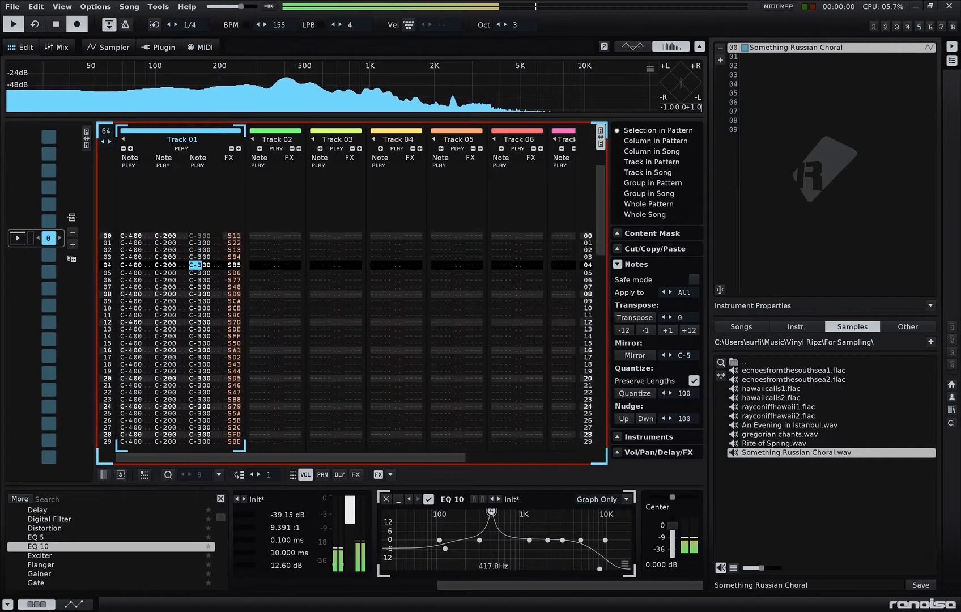
Sweep EQ band 4 to 526 Hz and cut it to -11.680 dB with a 0.37 bandwidth.
left_click_drag(479, 511, 502, 511)
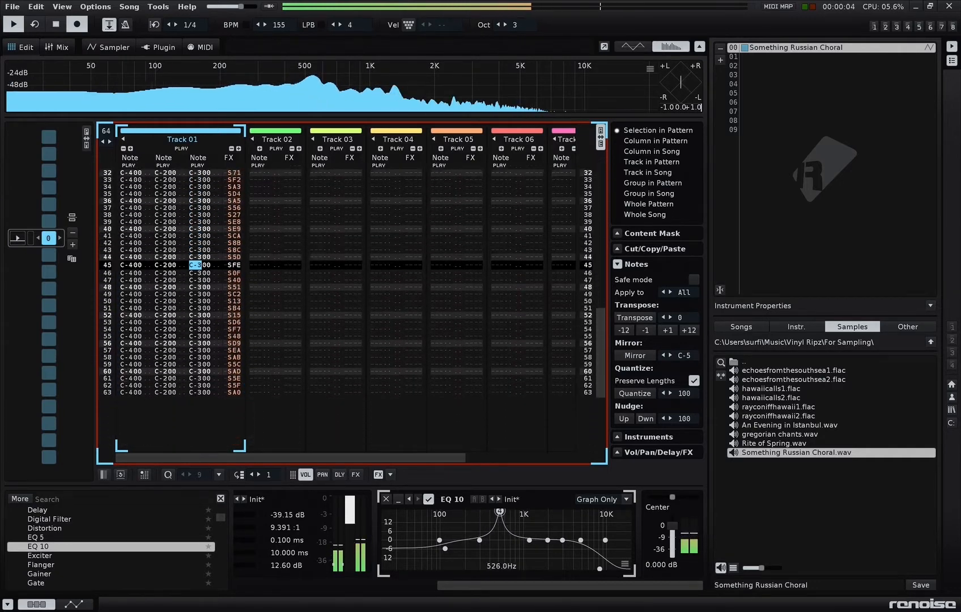
left_click(624, 498)
left_click(613, 478)
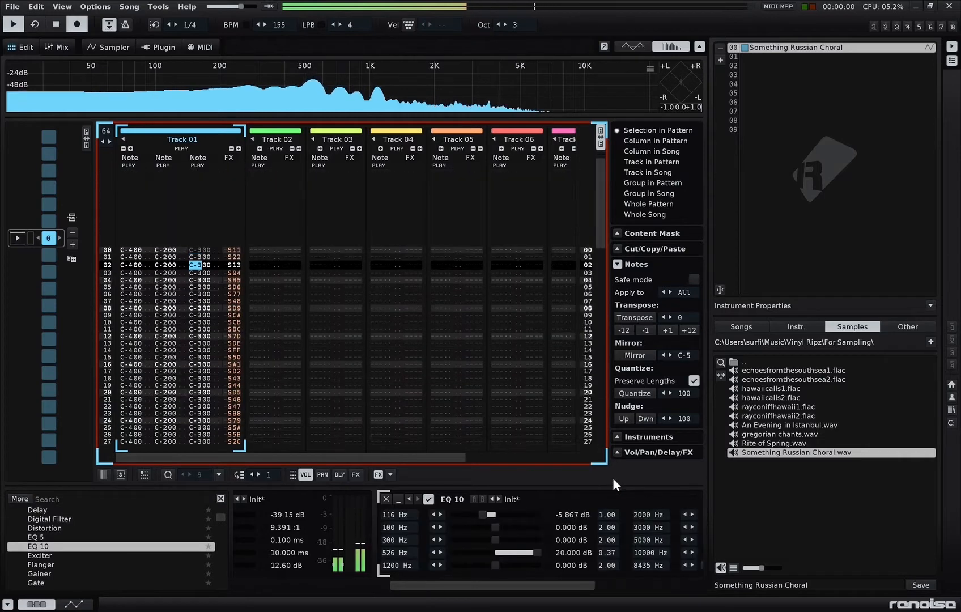
left_click_drag(536, 559, 601, 580)
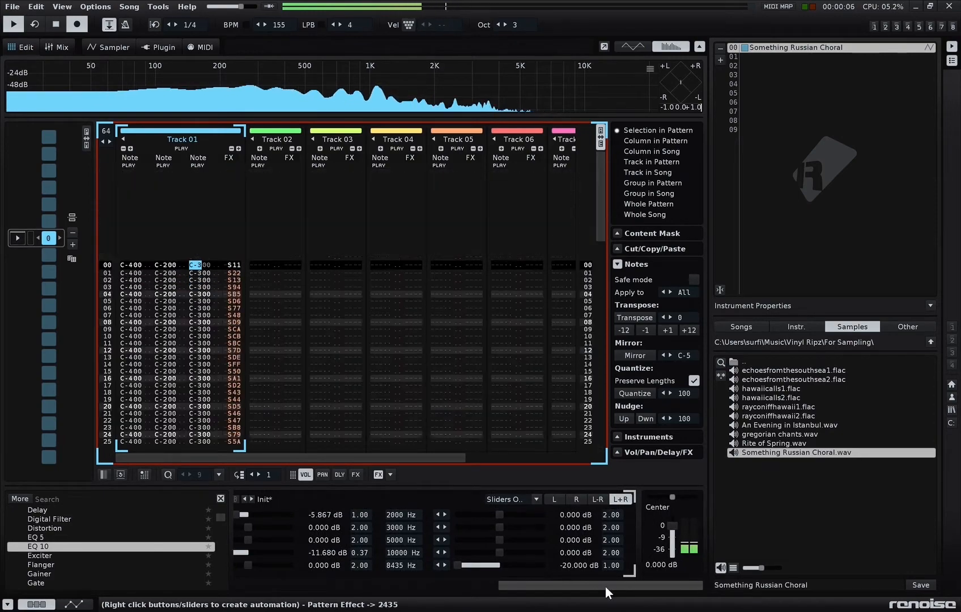
mouse_move(605, 586)
left_mouse_down()
mouse_move(395, 592)
mouse_move(424, 583)
mouse_move(590, 588)
left_mouse_up()
left_click(588, 500)
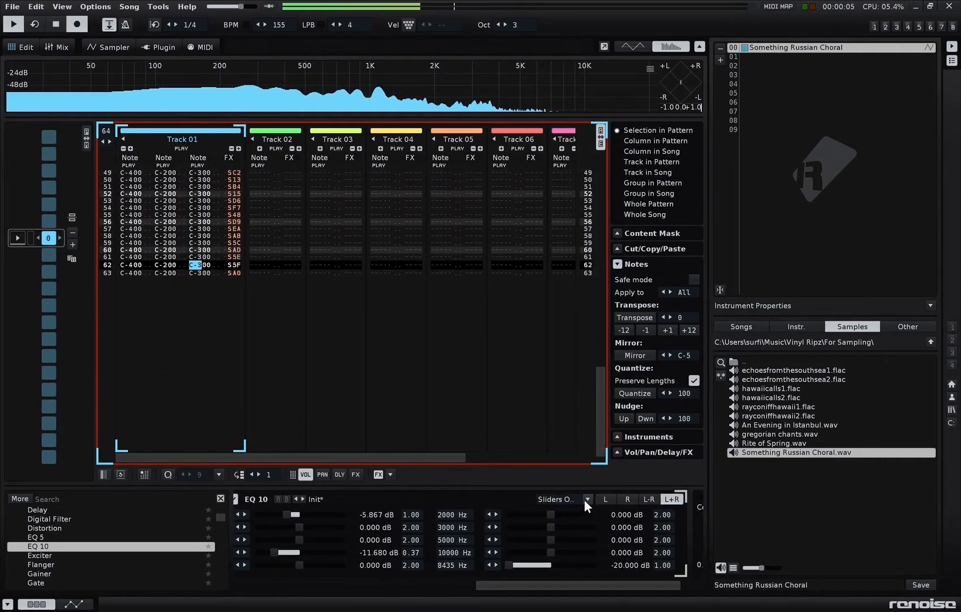
left_click(573, 465)
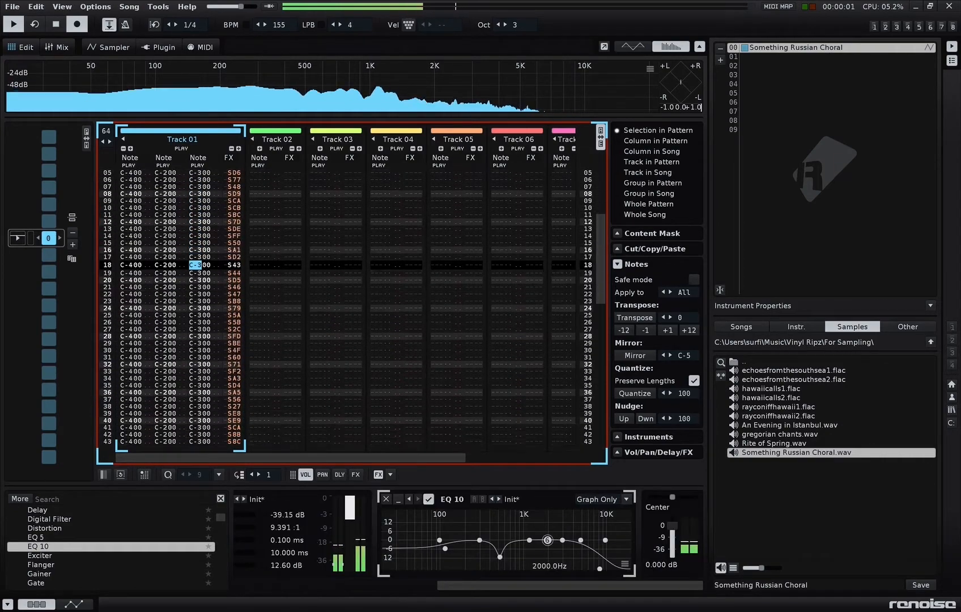
Sweep EQ band 6 to 1106 Hz and cut it to -12.640 dB with a 0.13 bandwidth.
left_click_drag(547, 540, 551, 512)
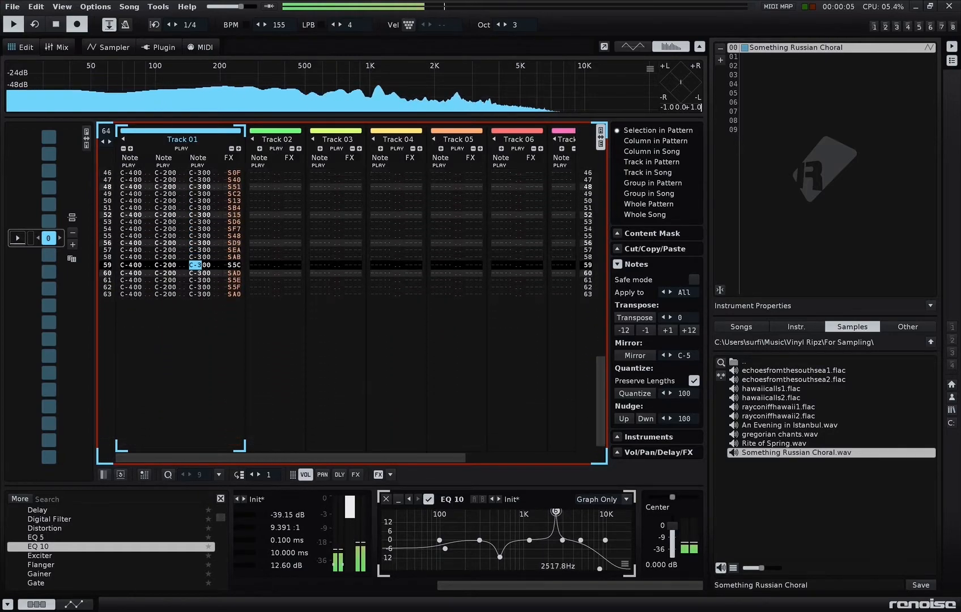
left_click_drag(556, 512, 527, 511)
left_click(626, 499)
left_click(602, 474)
left_click_drag(526, 583, 592, 583)
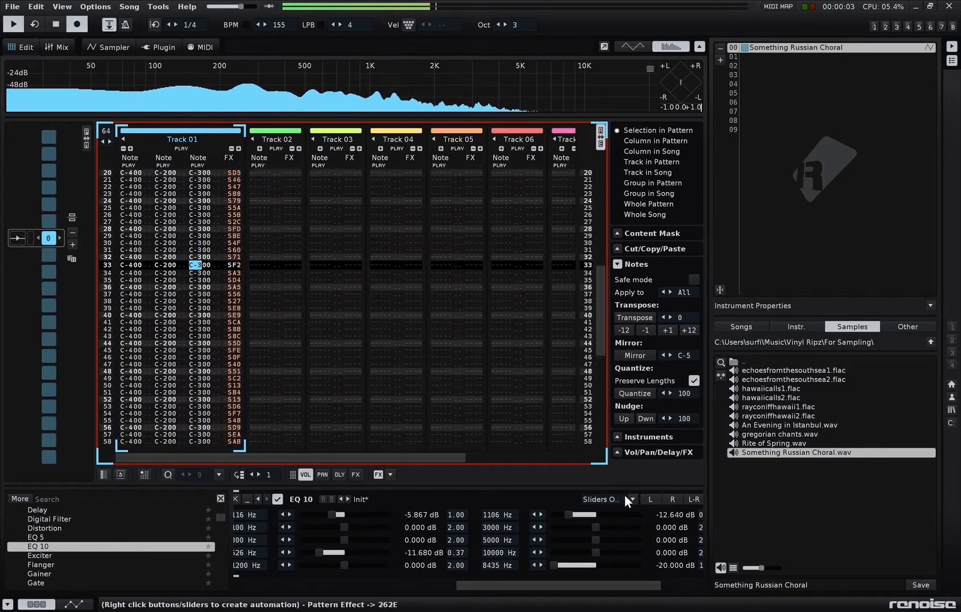
left_click(630, 499)
left_click(619, 463)
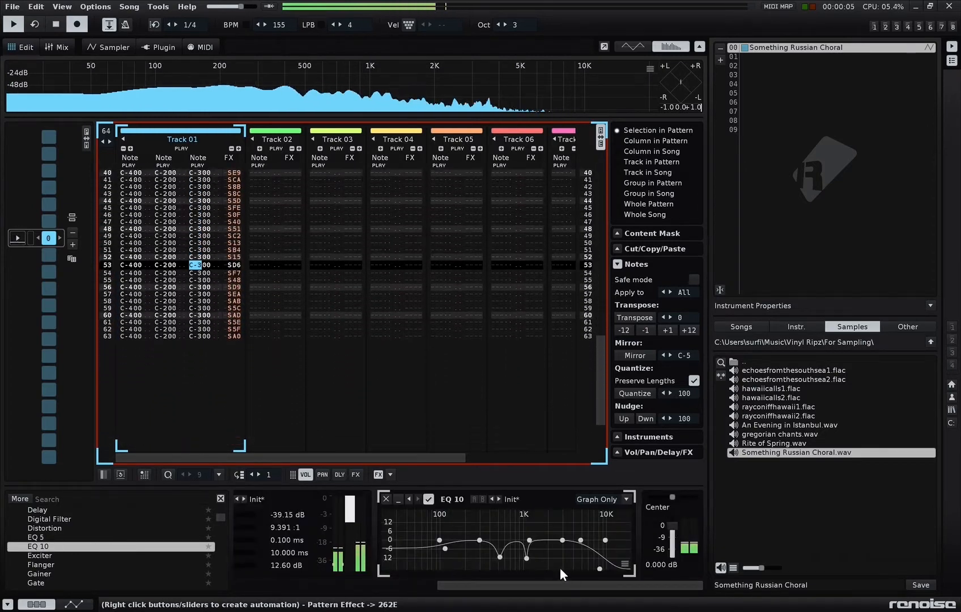
Sweep EQ band 3 to 272 Hz and cut it to -10.400 dB with a 0.16 bandwidth.
left_click_drag(480, 541, 476, 511)
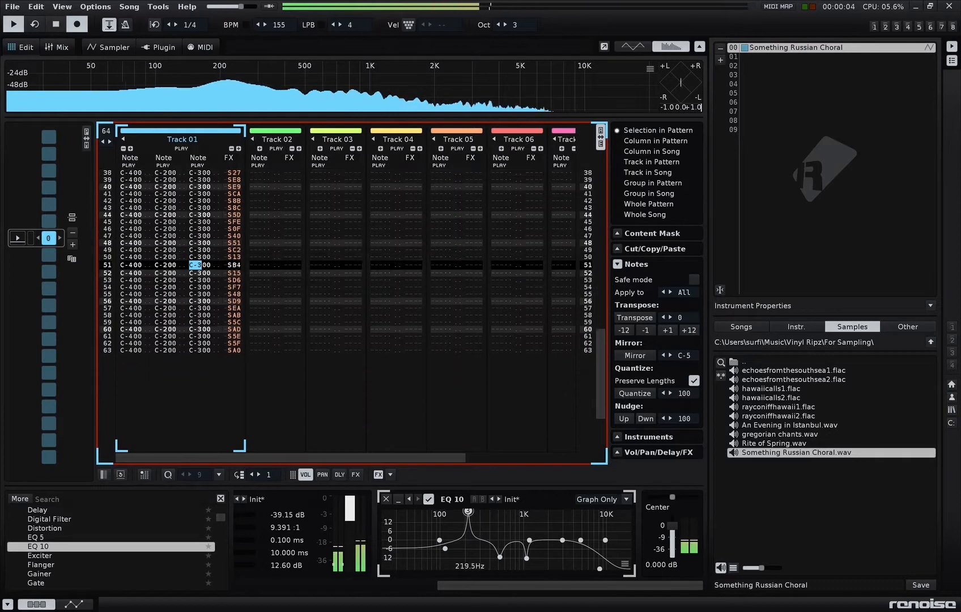
left_click_drag(473, 511, 477, 512)
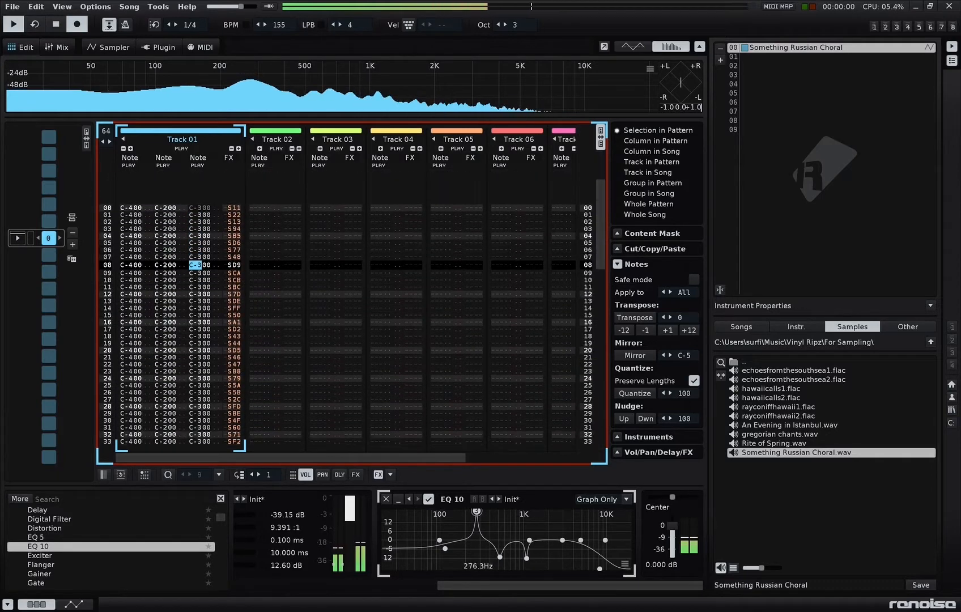
left_click(626, 498)
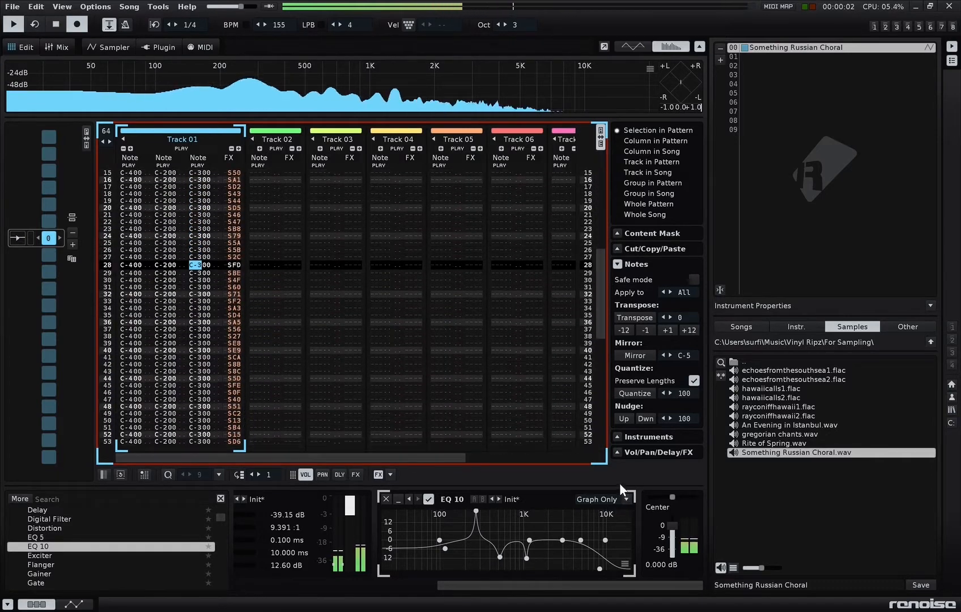
left_click(618, 483)
left_click_drag(537, 539, 494, 540)
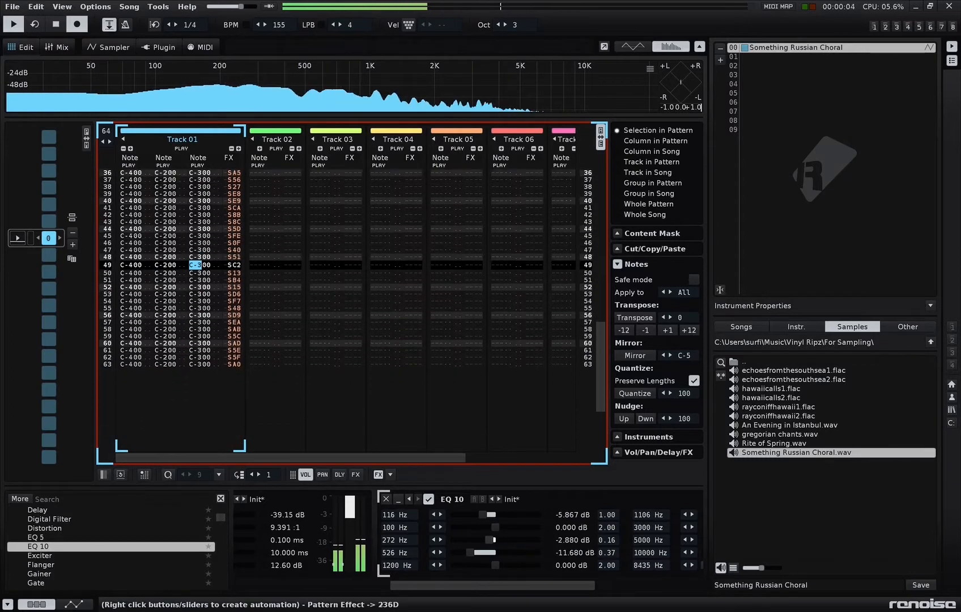
left_click_drag(459, 584, 533, 575)
left_click(617, 499)
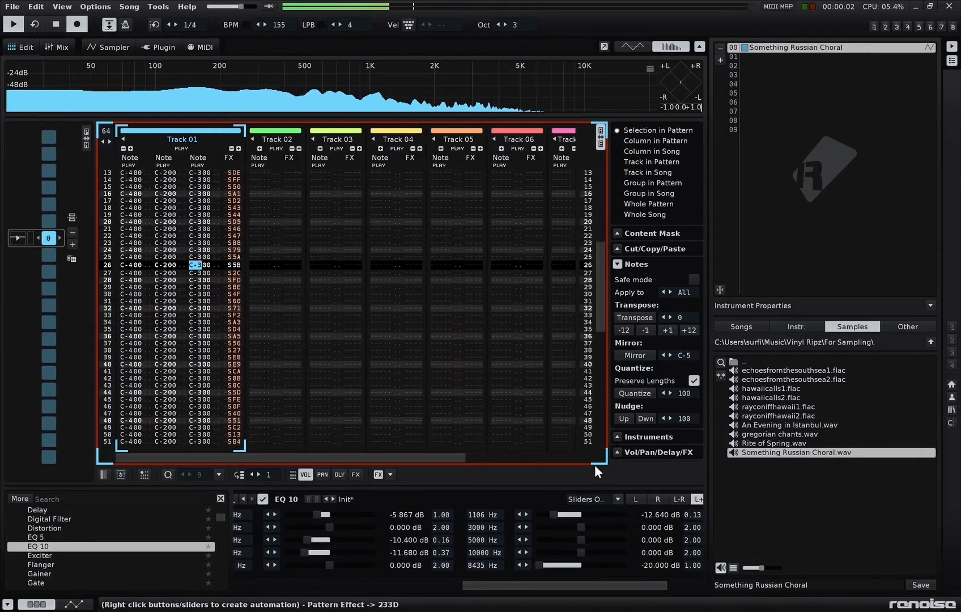
left_click(594, 465)
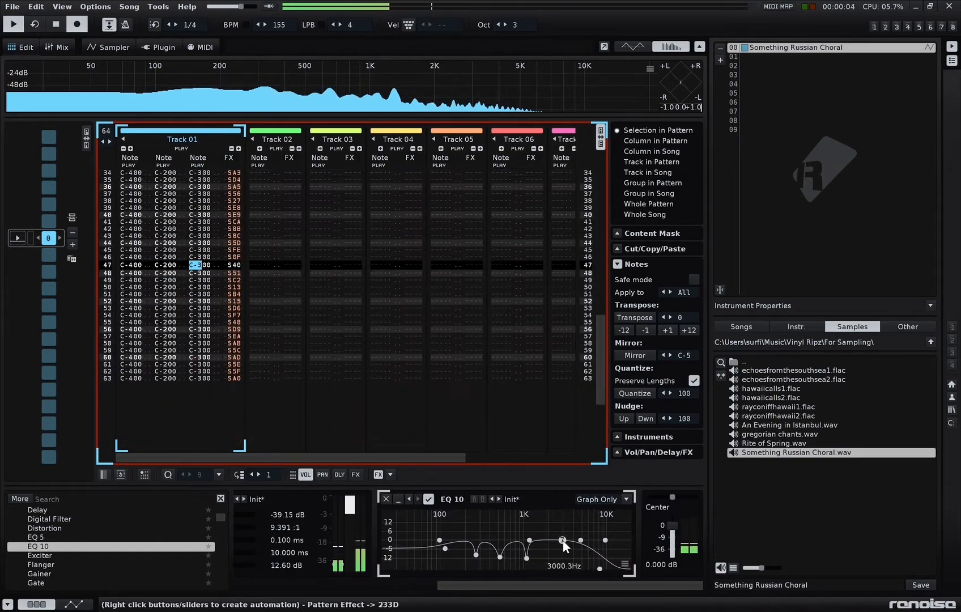
Boost EQ band 7 at about 202 Hz and band 8 at about 718 Hz.
left_click_drag(556, 515, 444, 512)
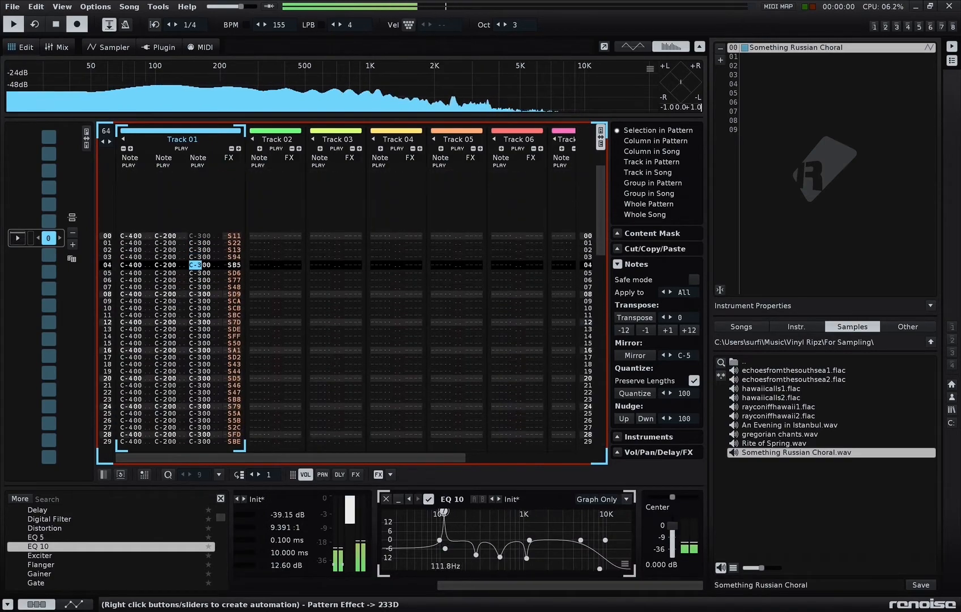
left_click_drag(441, 524, 464, 525)
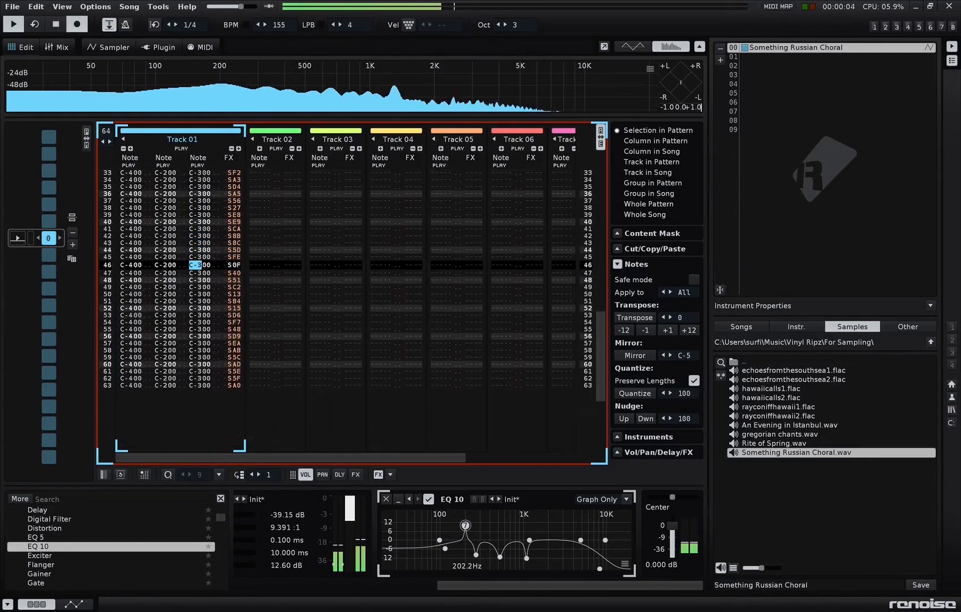
left_click_drag(465, 525, 469, 525)
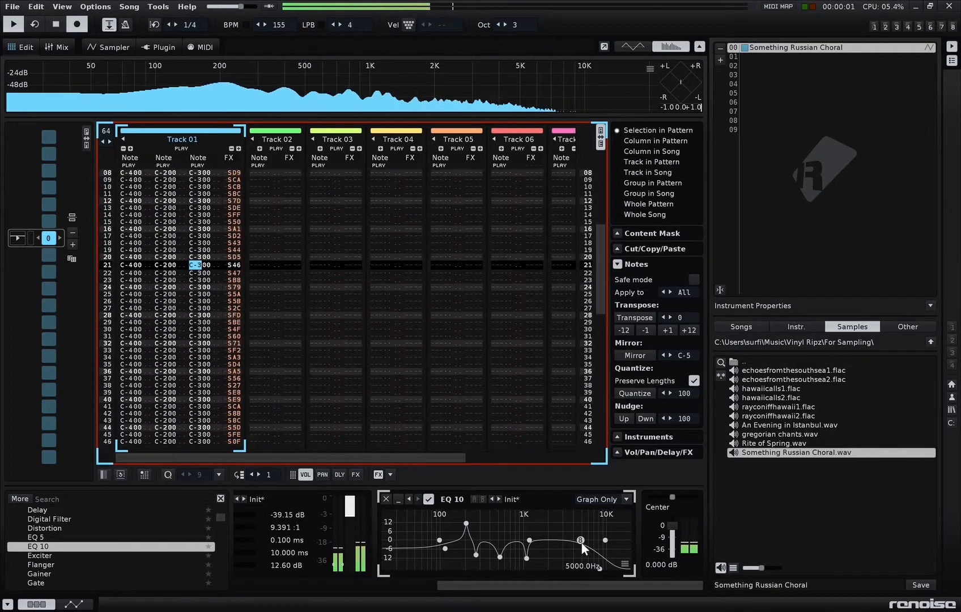
left_click_drag(580, 540, 531, 527)
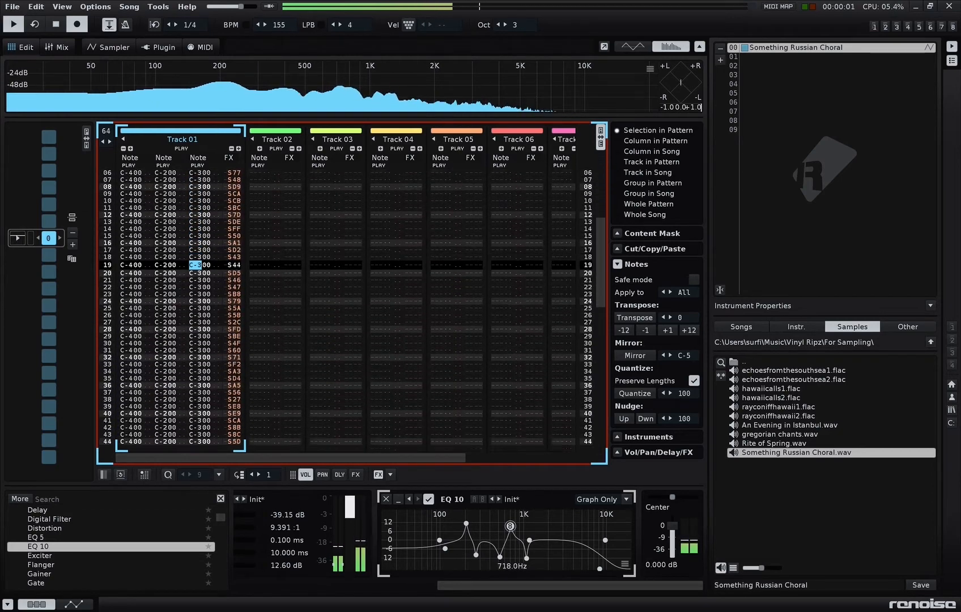
Move boosted EQ band 8 down to just below 100 Hz.
left_click_drag(510, 526, 431, 517)
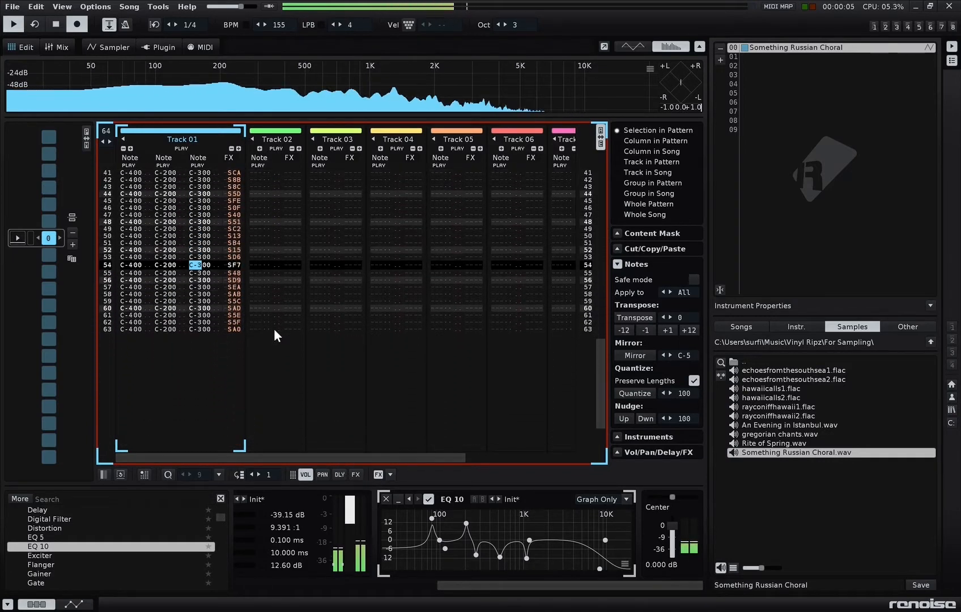
Try the pattern at 6 lines per beat and restore 4 lines per beat.
left_click(339, 25)
left_click(339, 25)
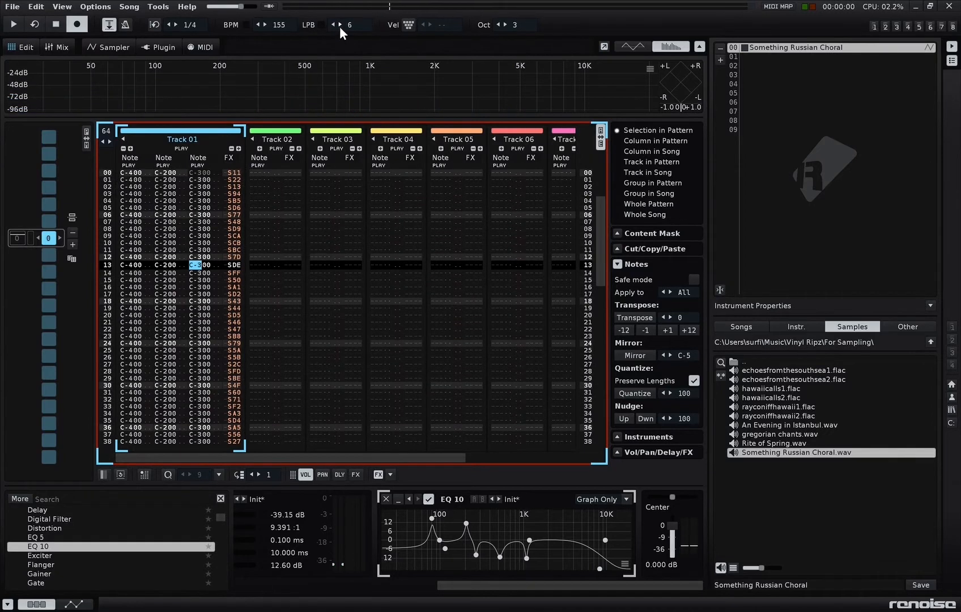
key("space")
left_click(333, 24)
left_click(332, 24)
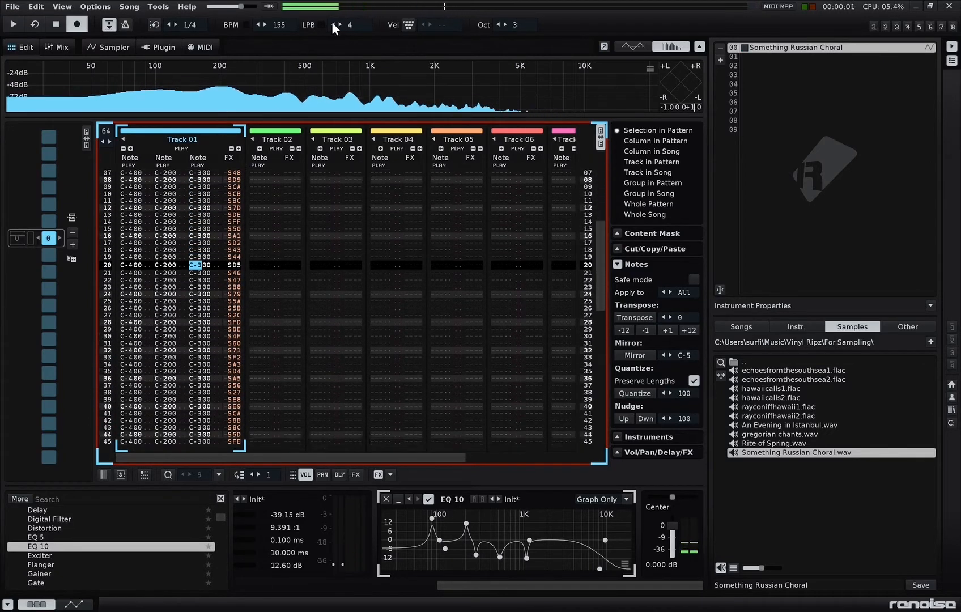
Compare playback at 3 and 4 lines per beat, leaving LPB set to 3.
left_click(333, 24)
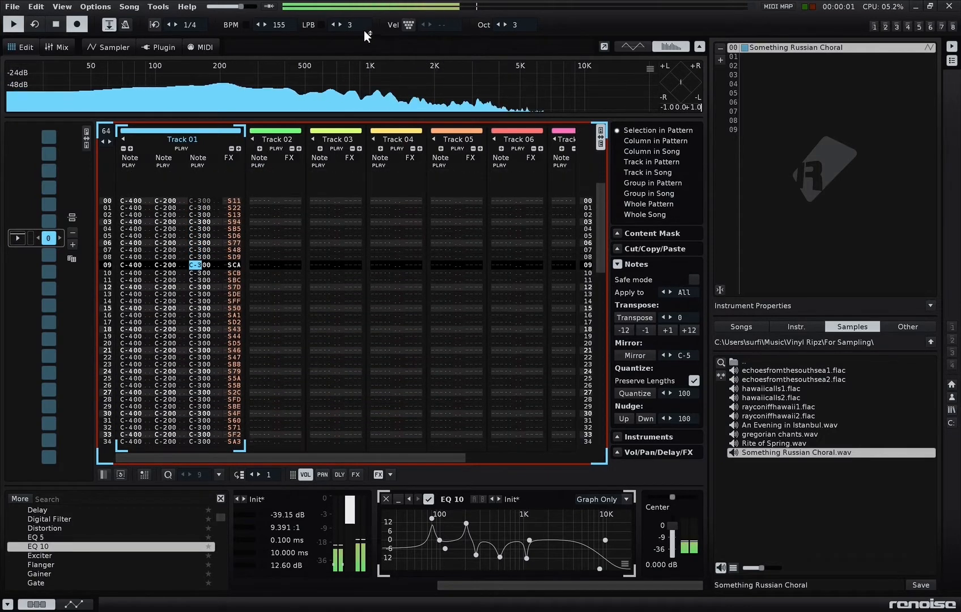
left_click(338, 24)
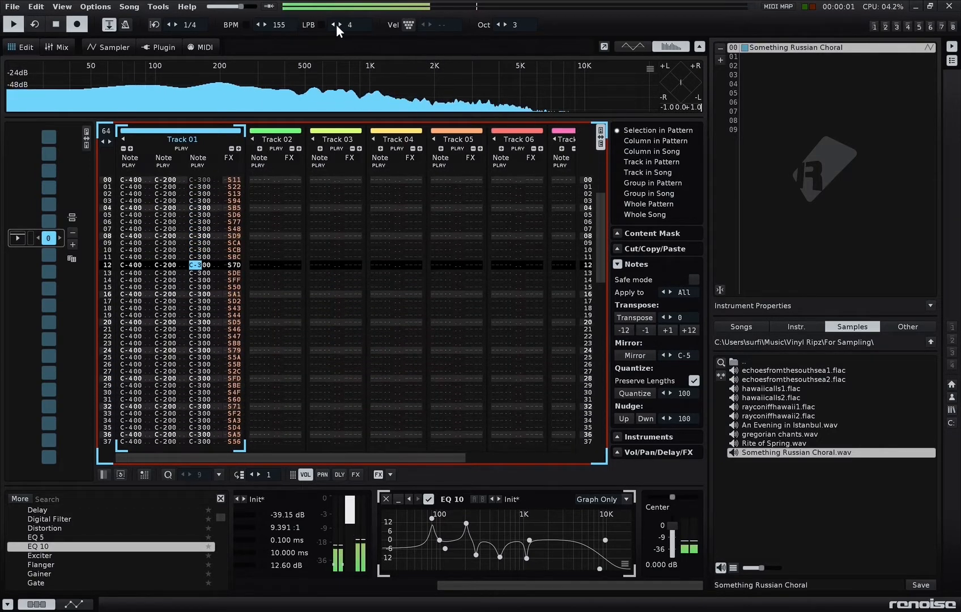
key("space")
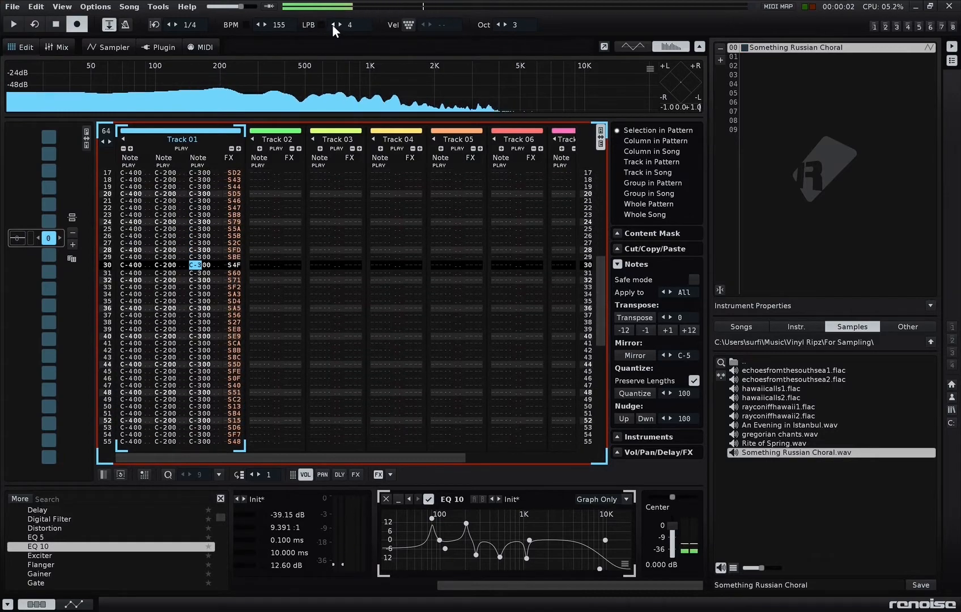
left_click(332, 23)
key("space")
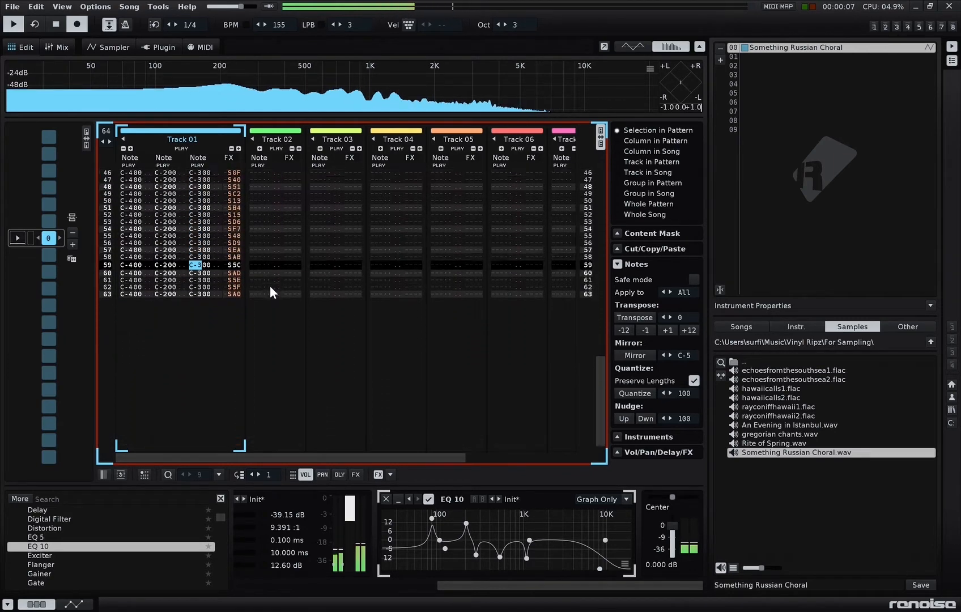
Copy lines 57 to 63 of Track 01, paste the block at line 15 and audition the pattern.
key("space")
left_click_drag(125, 222, 245, 274)
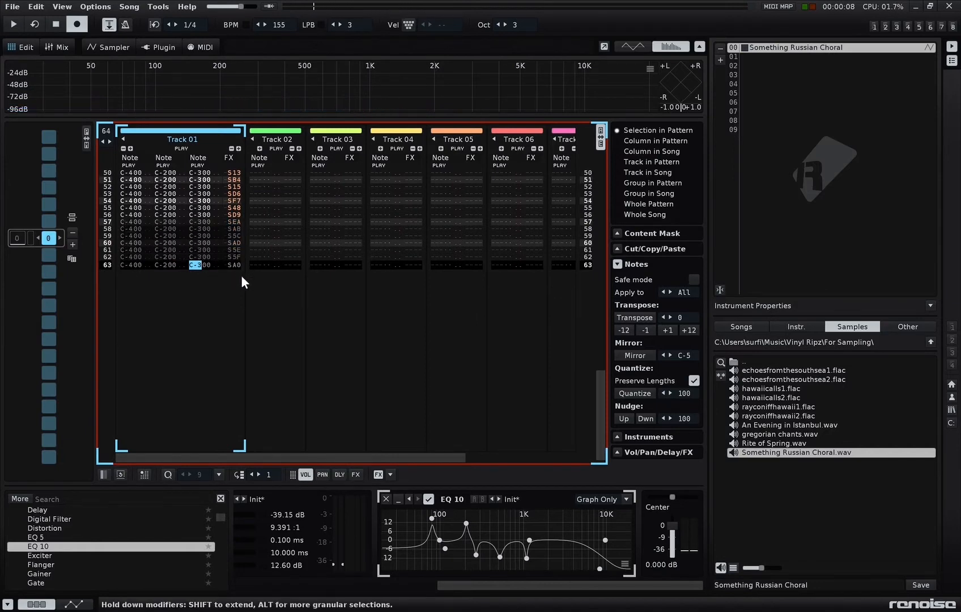
key("space")
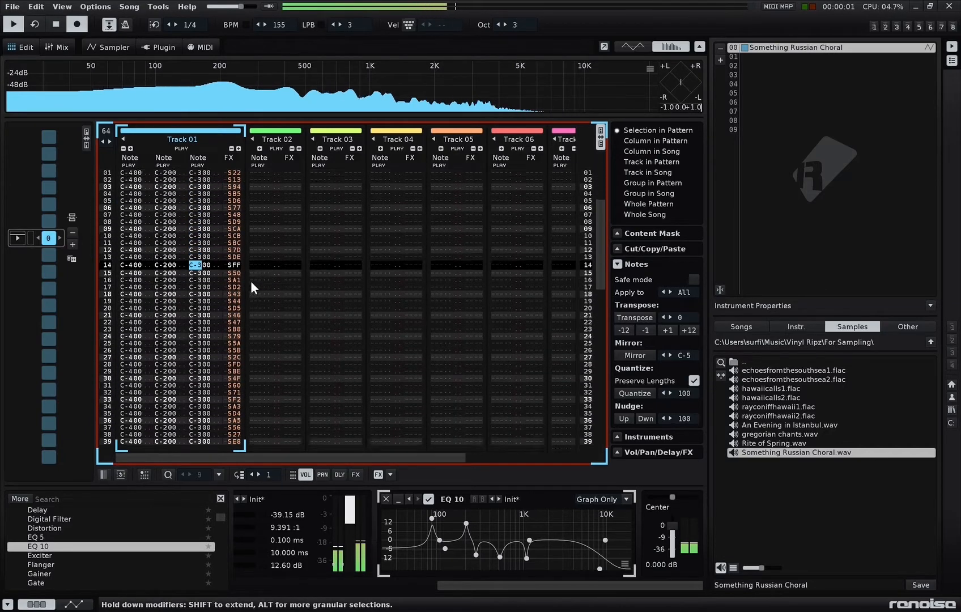
key("space")
left_click(128, 243)
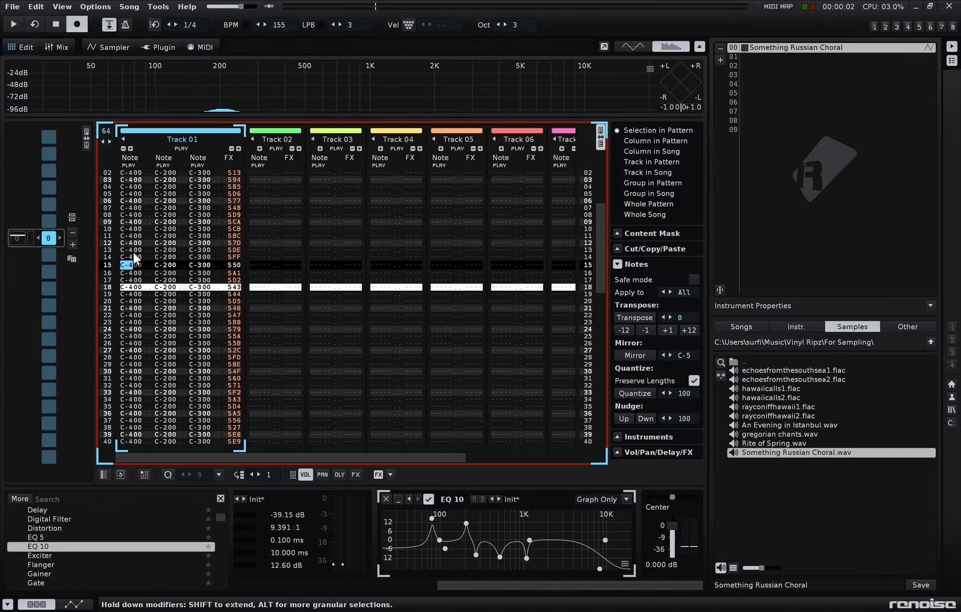
key("space")
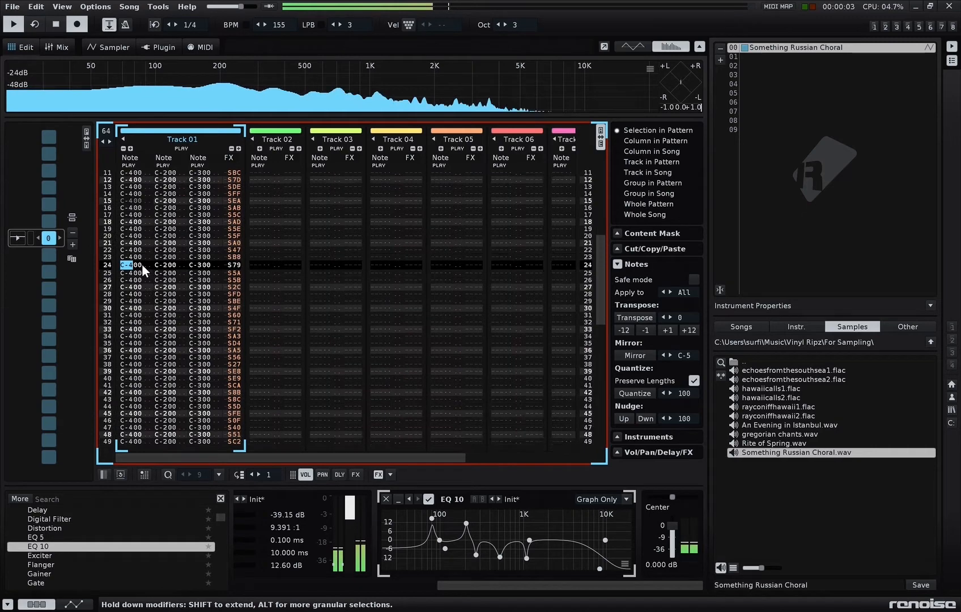
Try pasting the copied seven-line block at line 12 of Track 01 and audition the result.
key("space")
key("space")
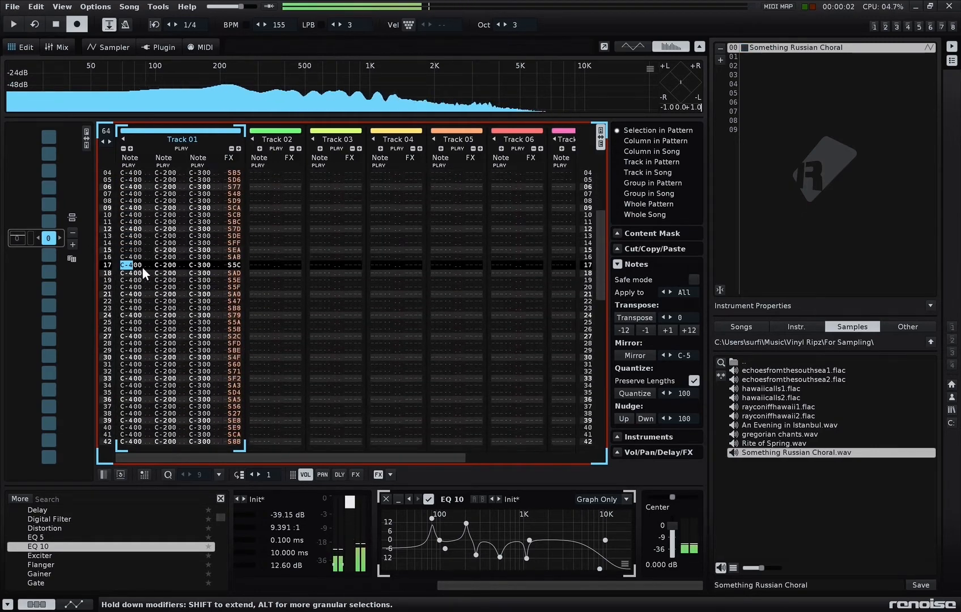
key("space")
key("space")
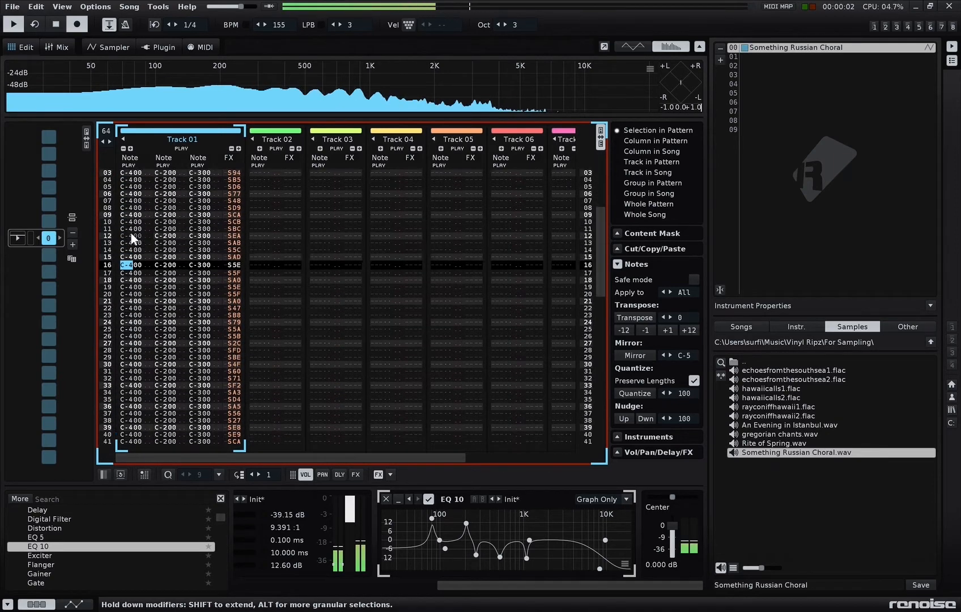
Try the copied block at line 9 of Track 01, audition it and undo the paste.
key("space")
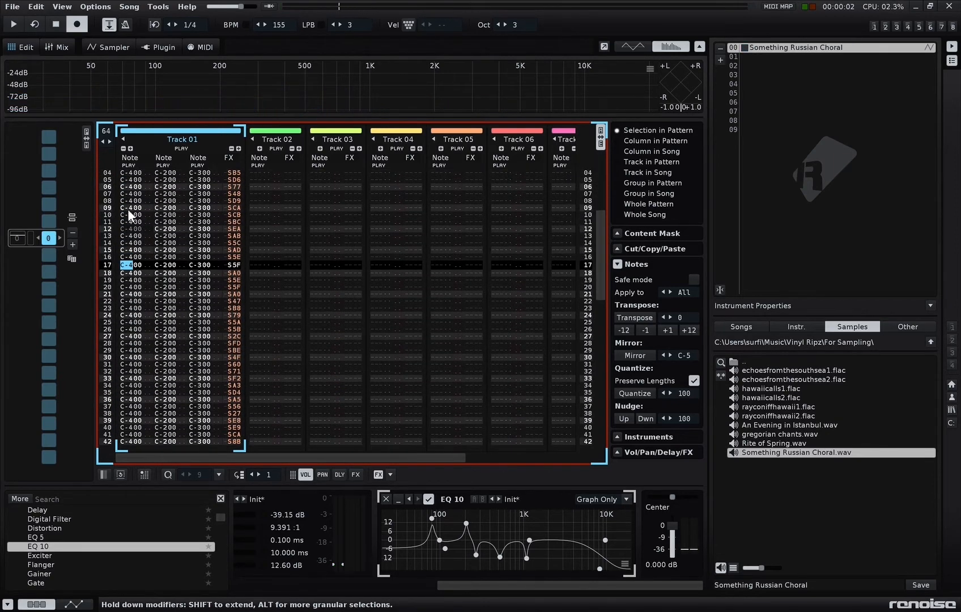
key("space")
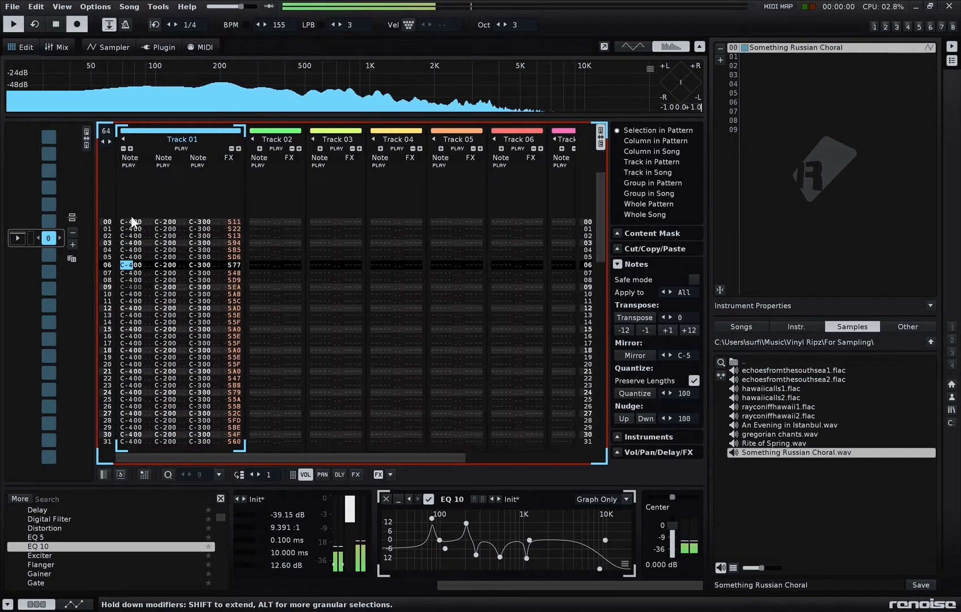
key("space")
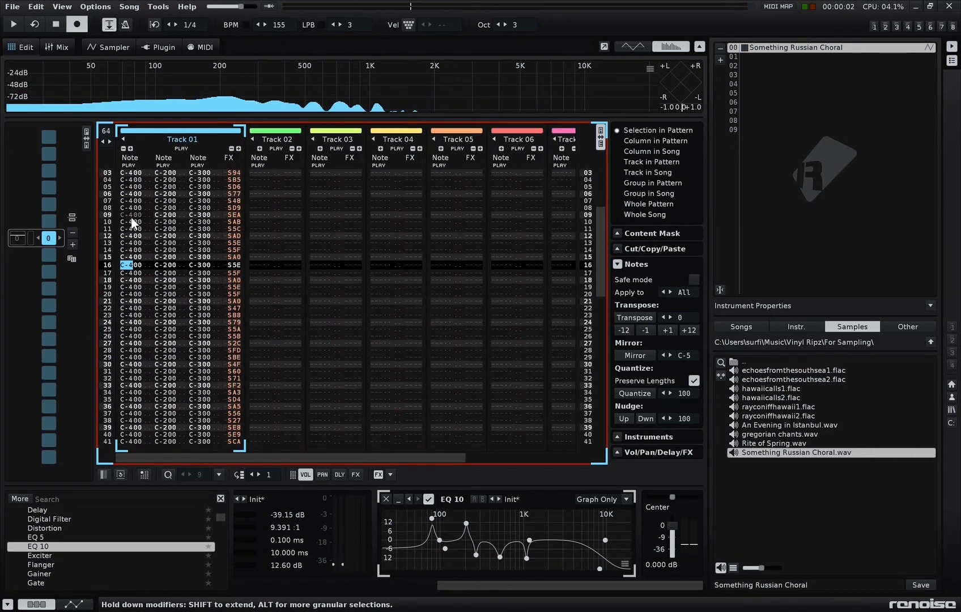
key("ctrl+z")
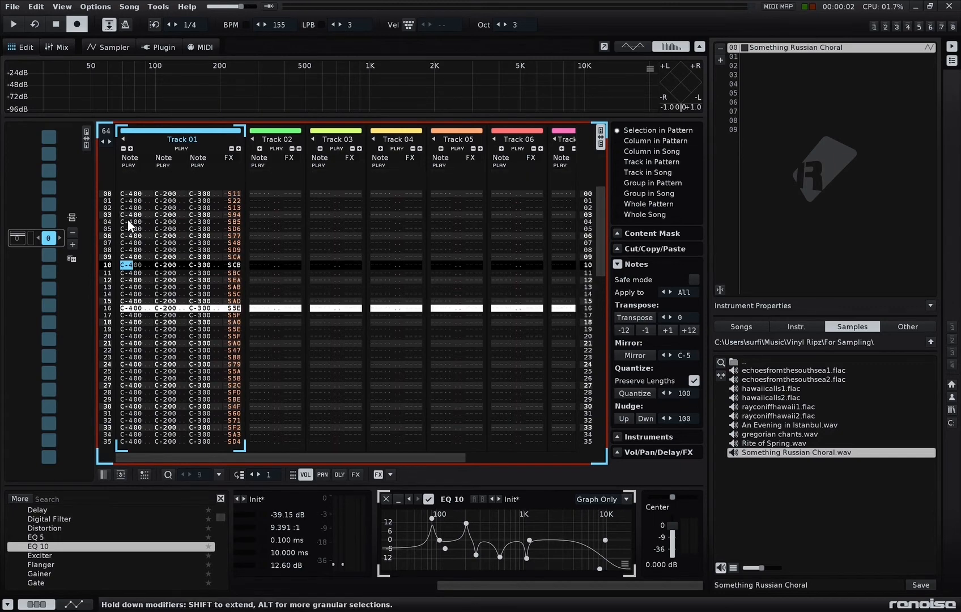
Paste the copied seven-line block at line 10 of Track 01 and audition the phrase.
key("space")
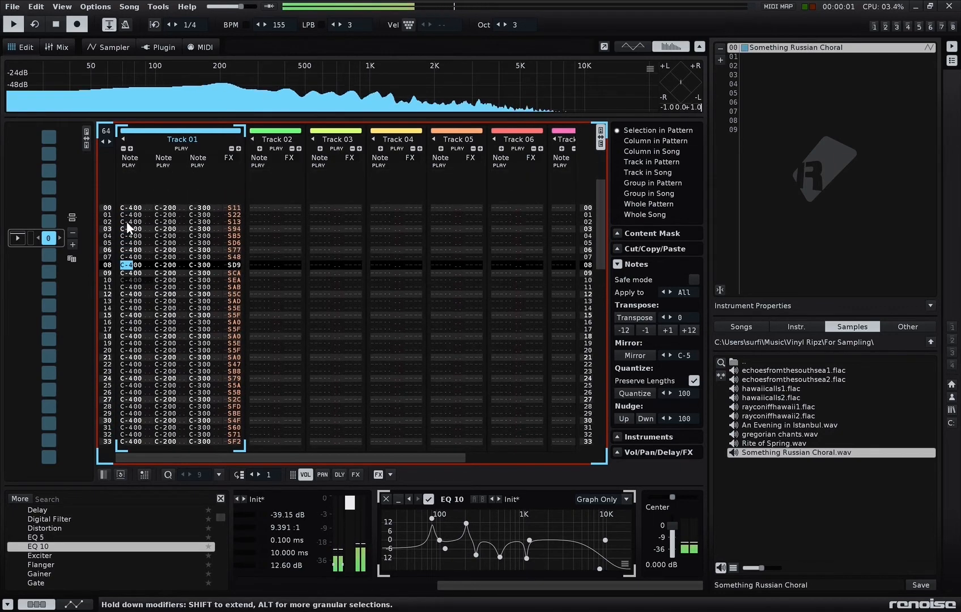
key("space")
key("space")
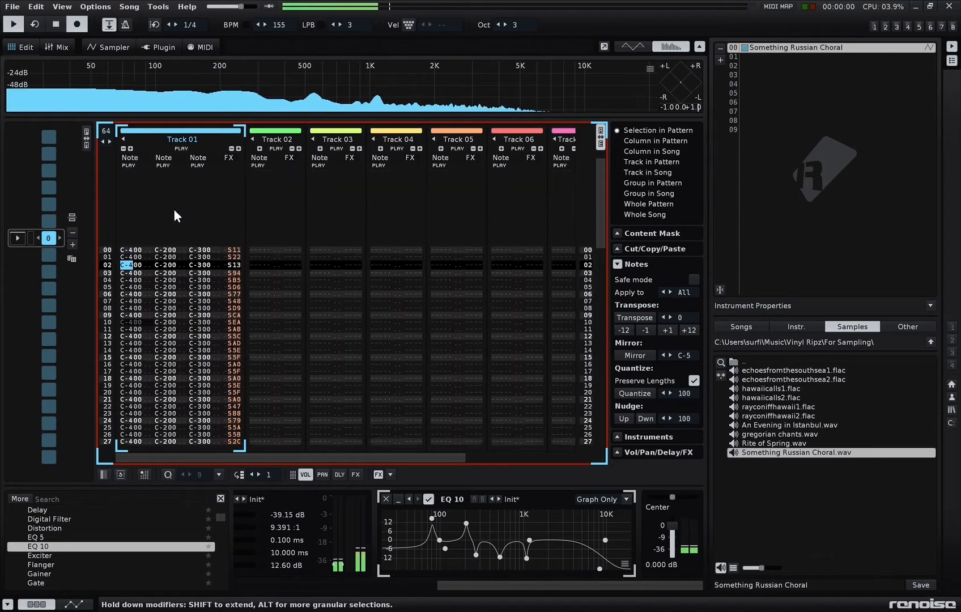
key("space")
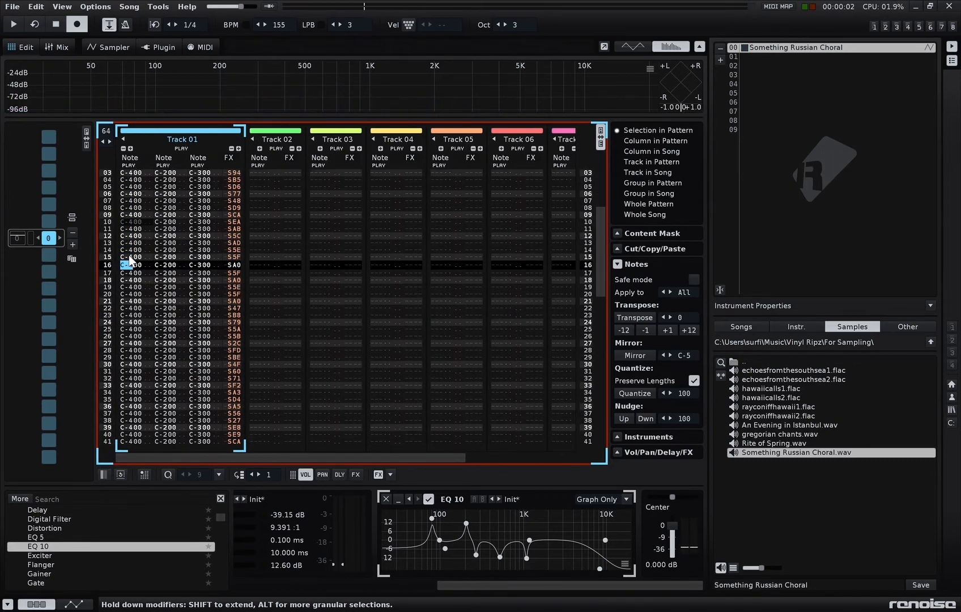
Copy lines 0 to 15 of Track 01, paste them at lines 16 and 32, and play the pattern.
left_click_drag(129, 263, 238, 92)
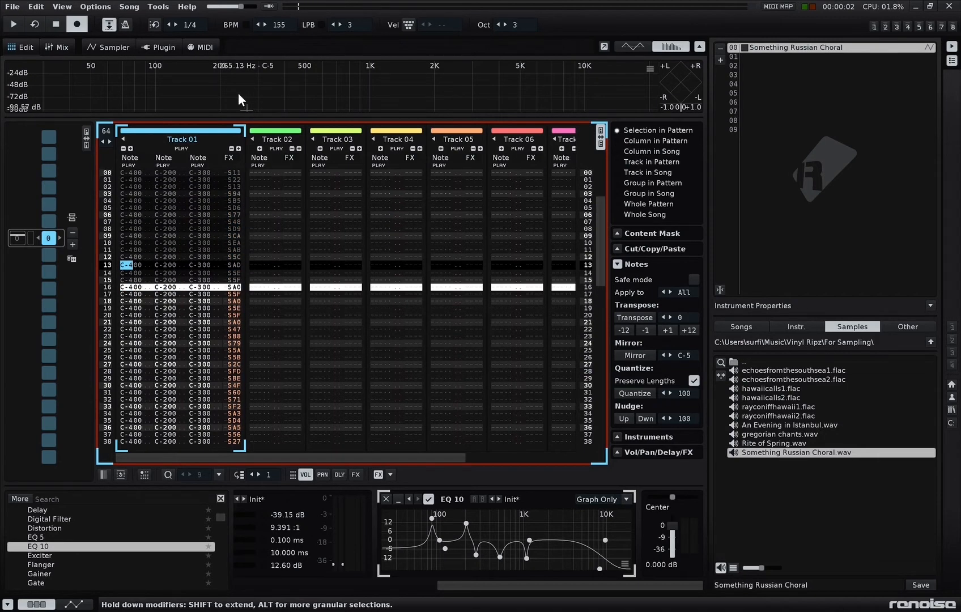
left_click(125, 287)
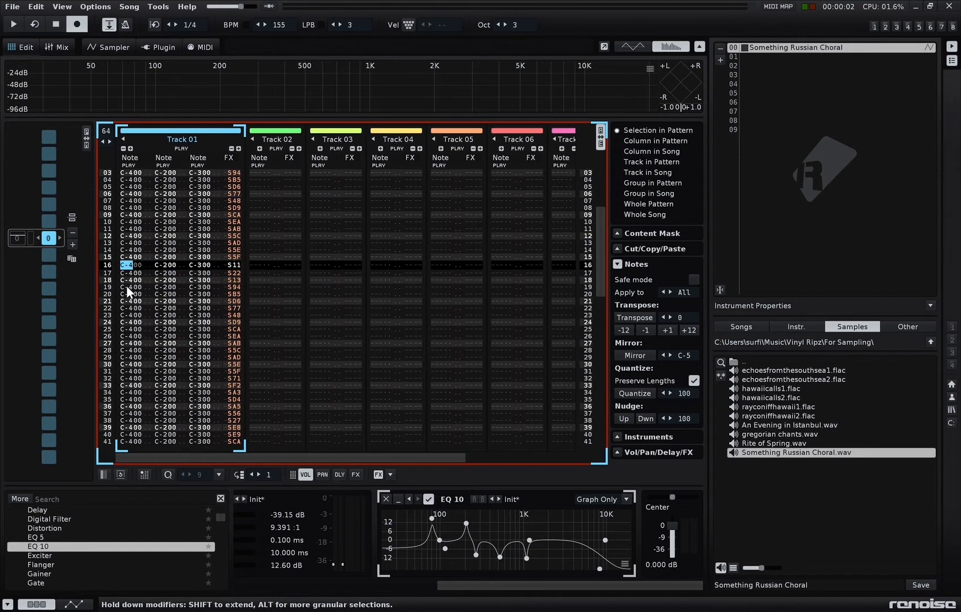
key("space")
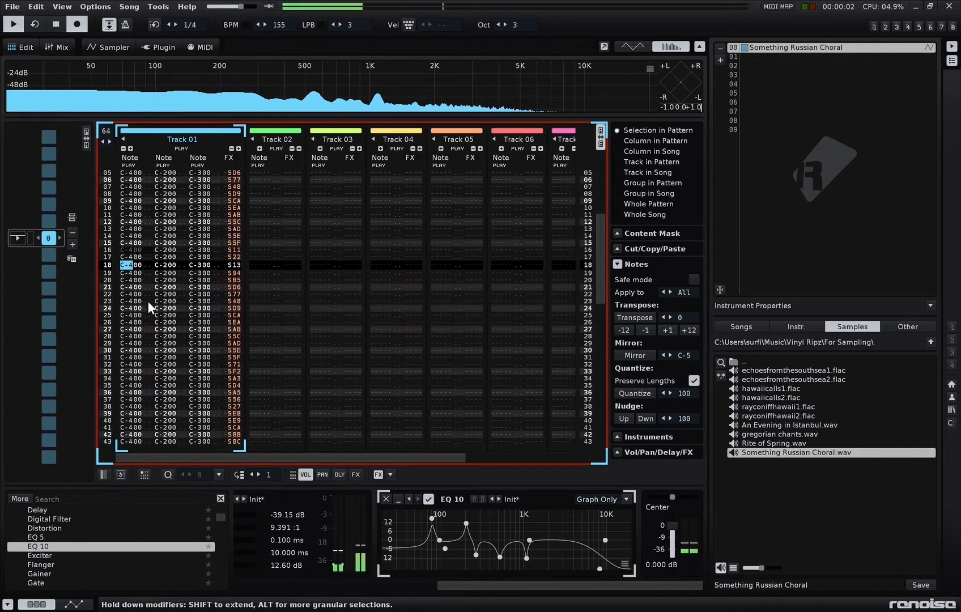
key("space")
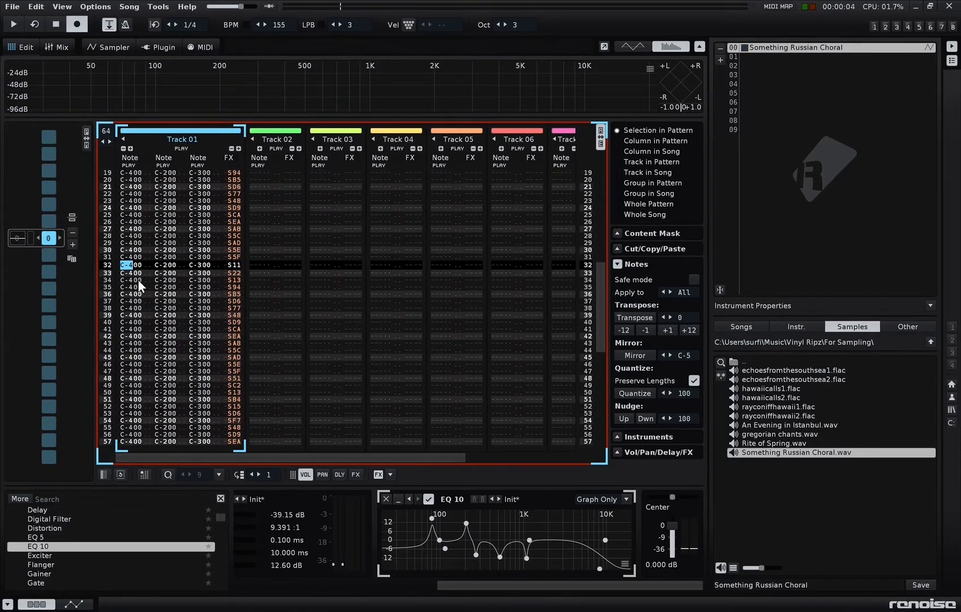
key("space")
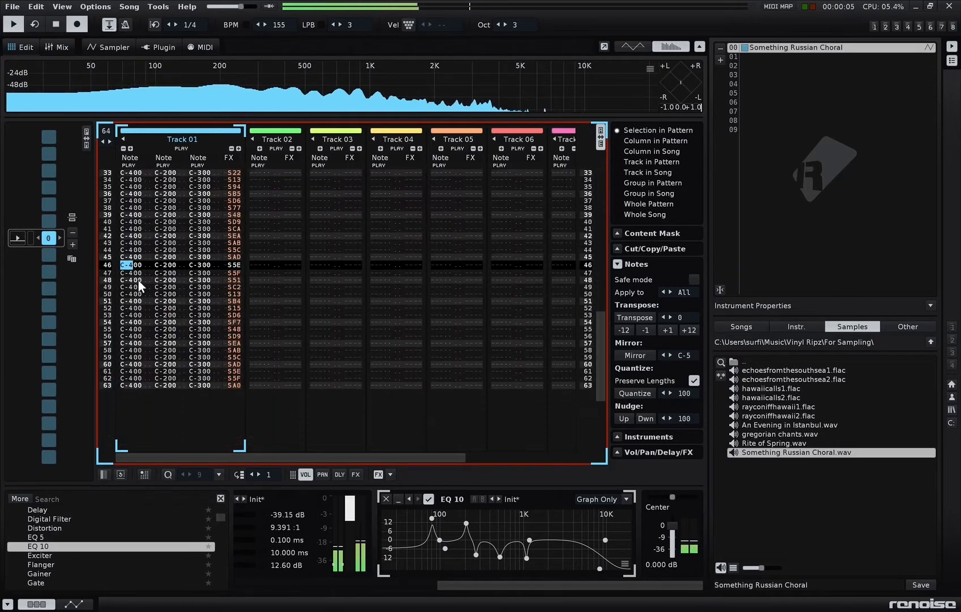
key("space")
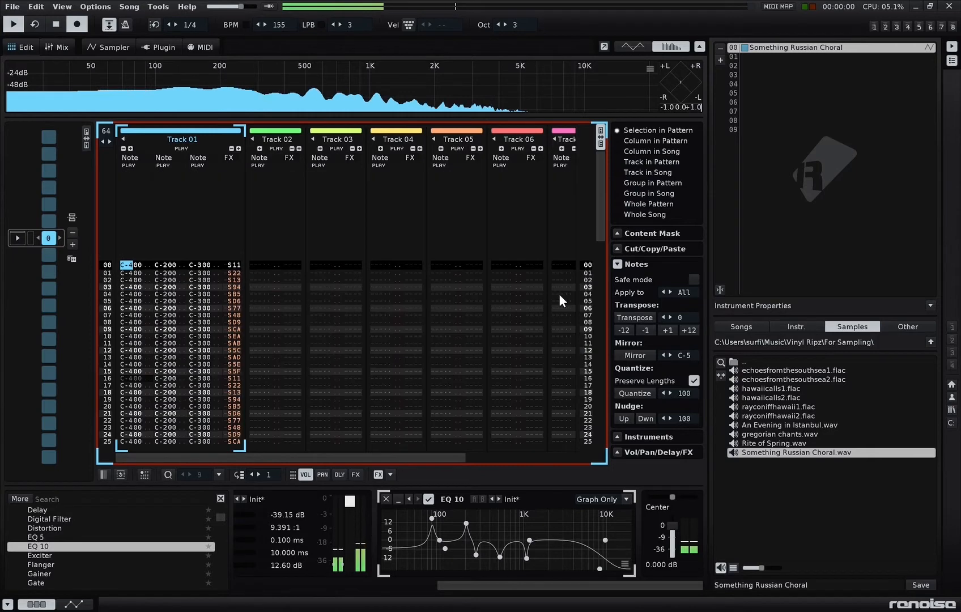
key("space")
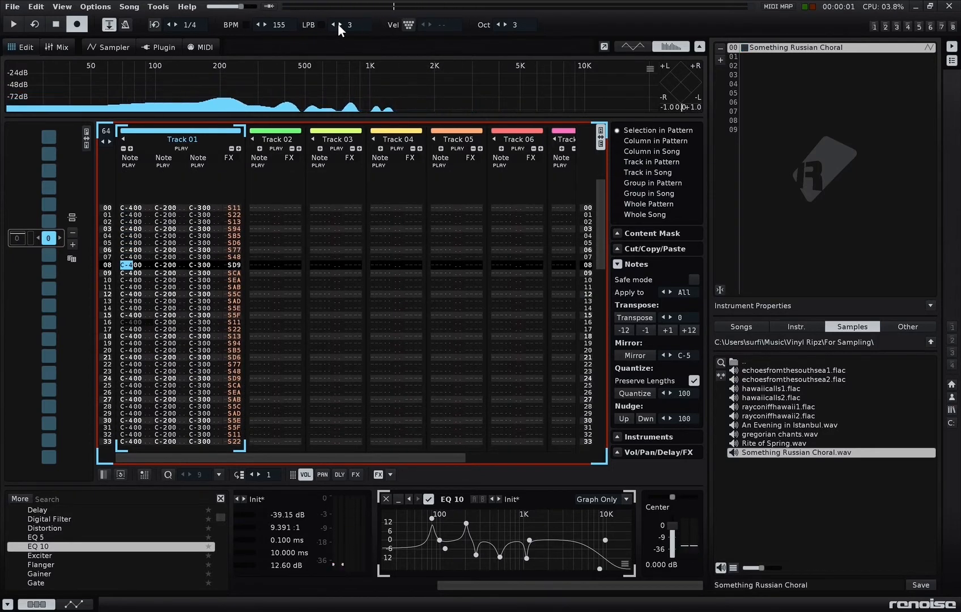
Set the lines per beat to 4 and the tempo to 110 BPM, and audition the pattern.
left_click(339, 24)
left_click_drag(278, 25, 279, 41)
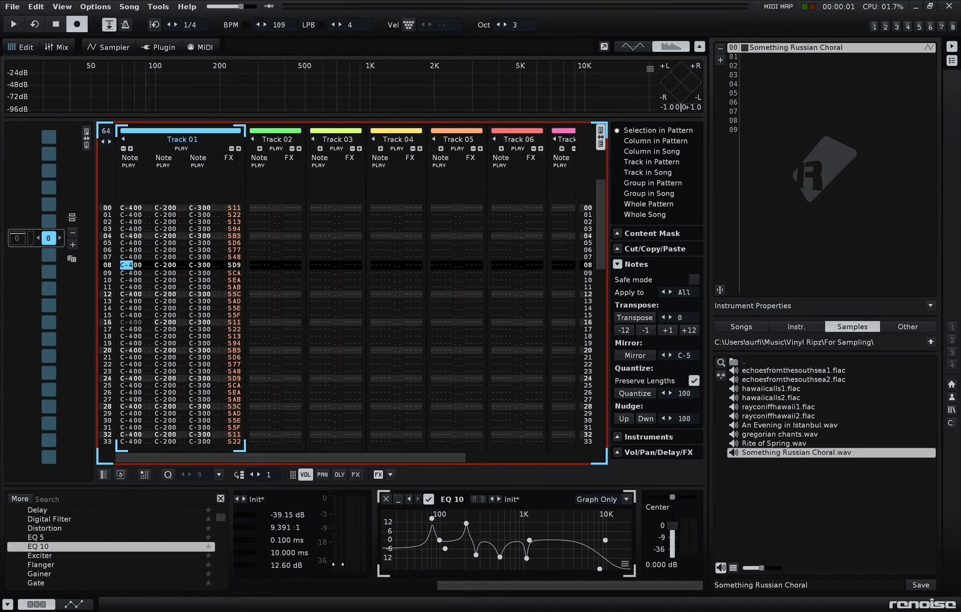
key("space")
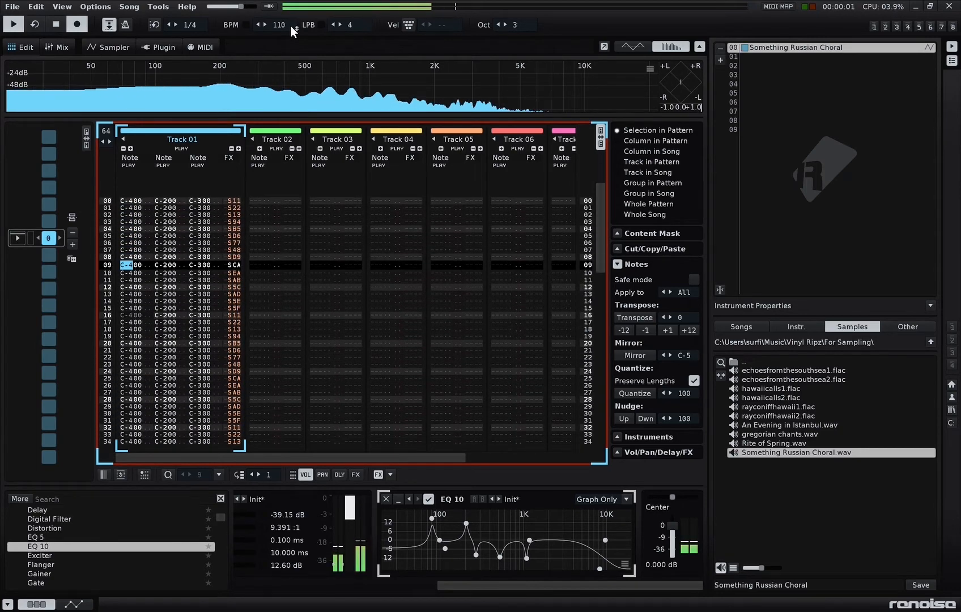
key("space")
Audition the pattern at 120 BPM and settle the tempo at 115 BPM.
left_click_drag(280, 25, 280, 20)
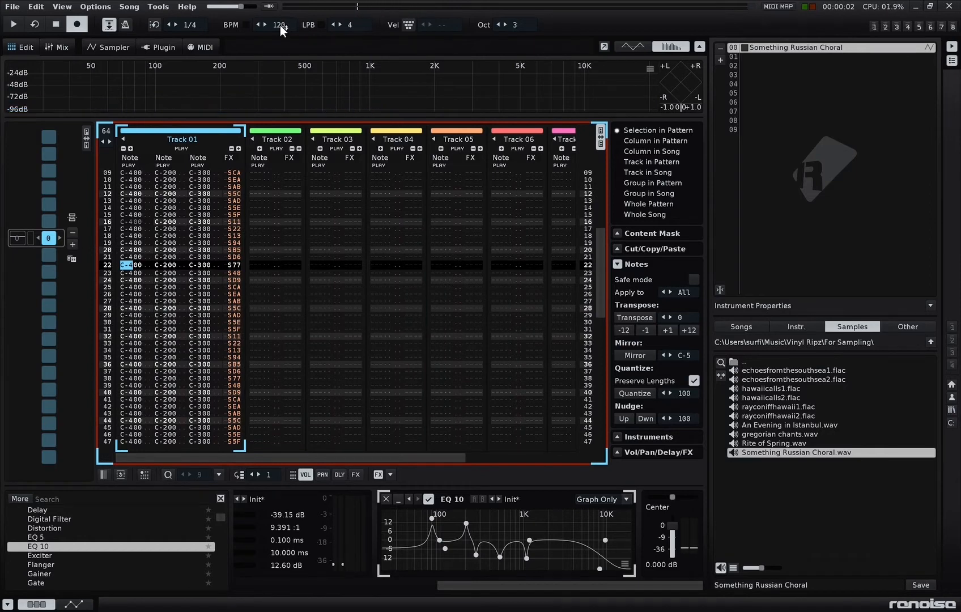
key("space")
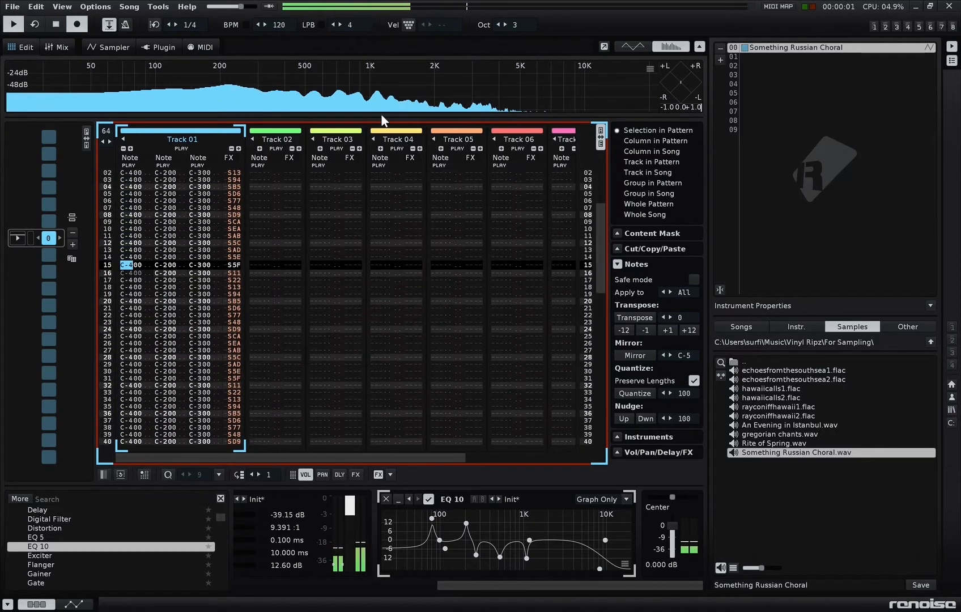
key("space")
left_click_drag(279, 25, 280, 30)
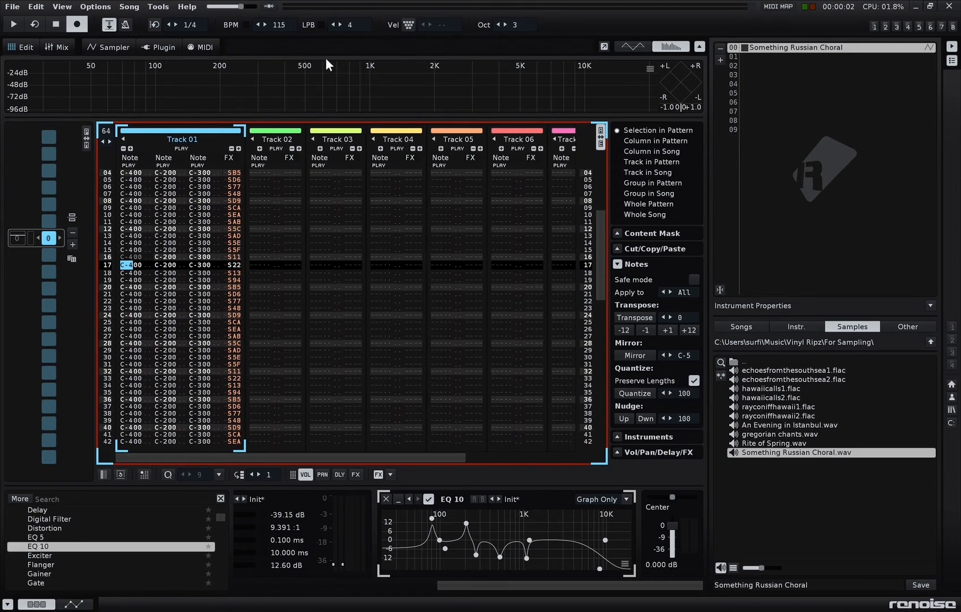
Browse the instrument library's samples up from Basics and open the Kicks folder.
left_click(788, 326)
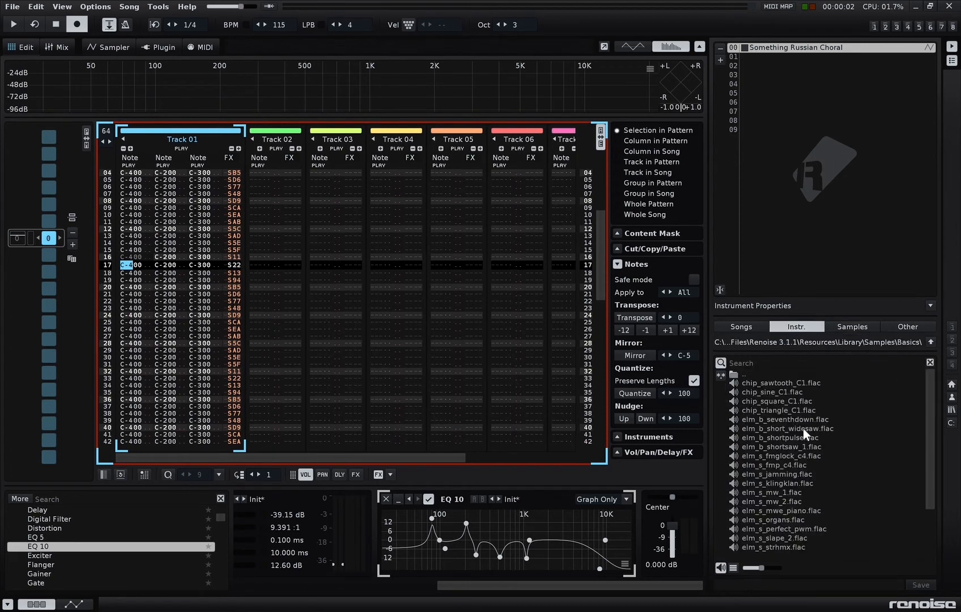
double_click(762, 373)
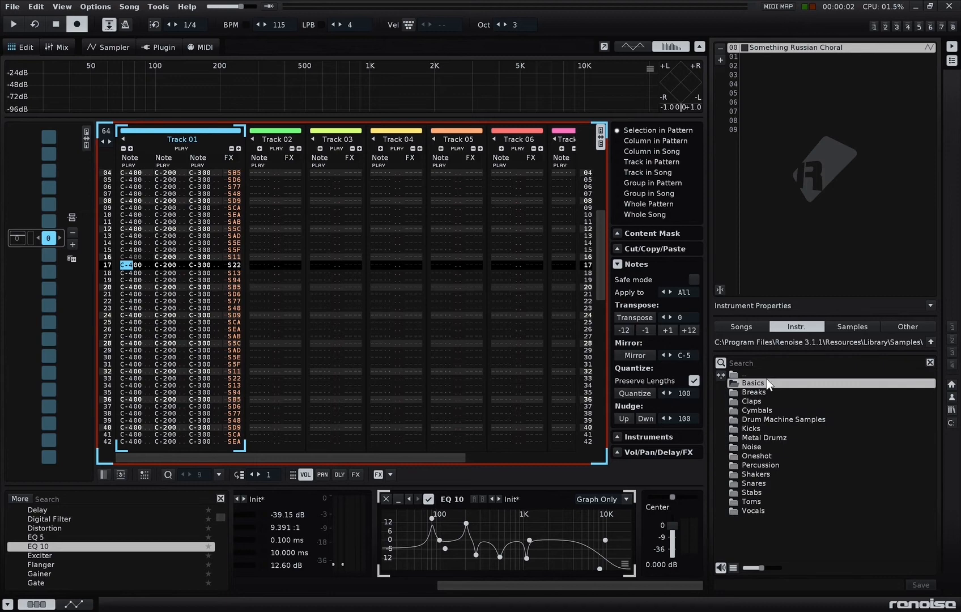
left_click(767, 427)
double_click(767, 429)
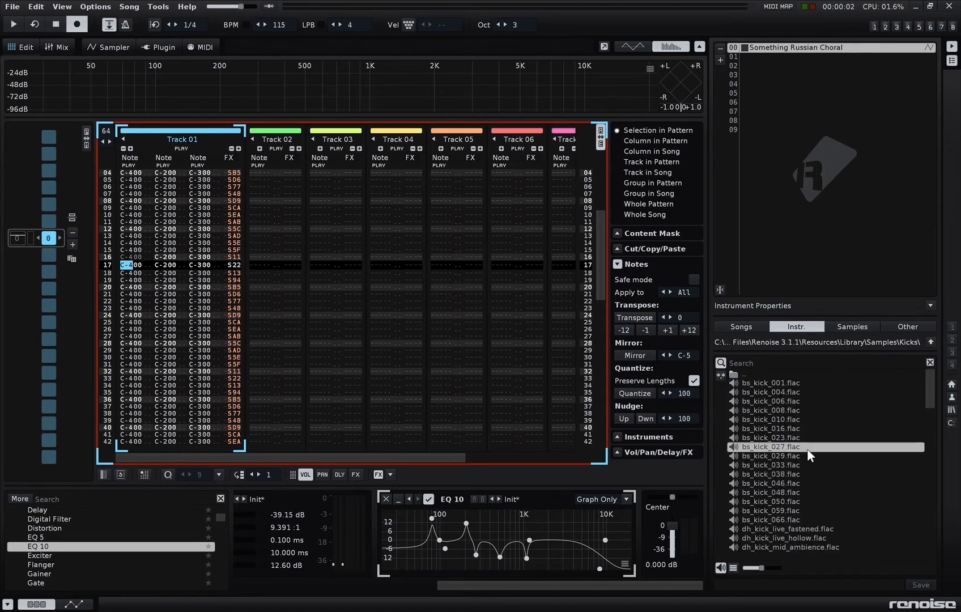
Audition kick samples from the Kicks folder and load dh_kick_sub_dark.flac into instrument slot 01.
left_click(806, 448)
scroll(809, 462, "down", 4)
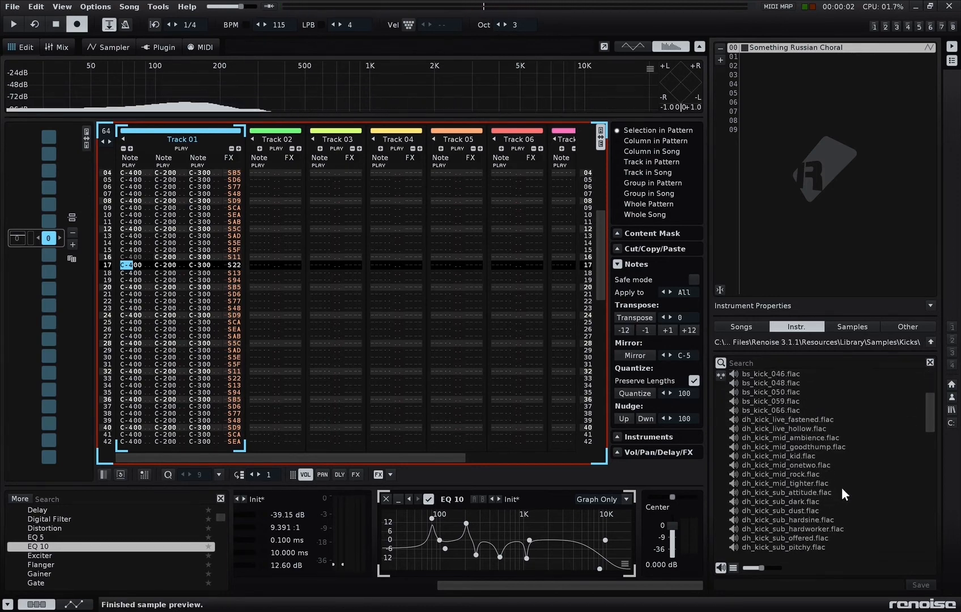
scroll(852, 487, "down", 2)
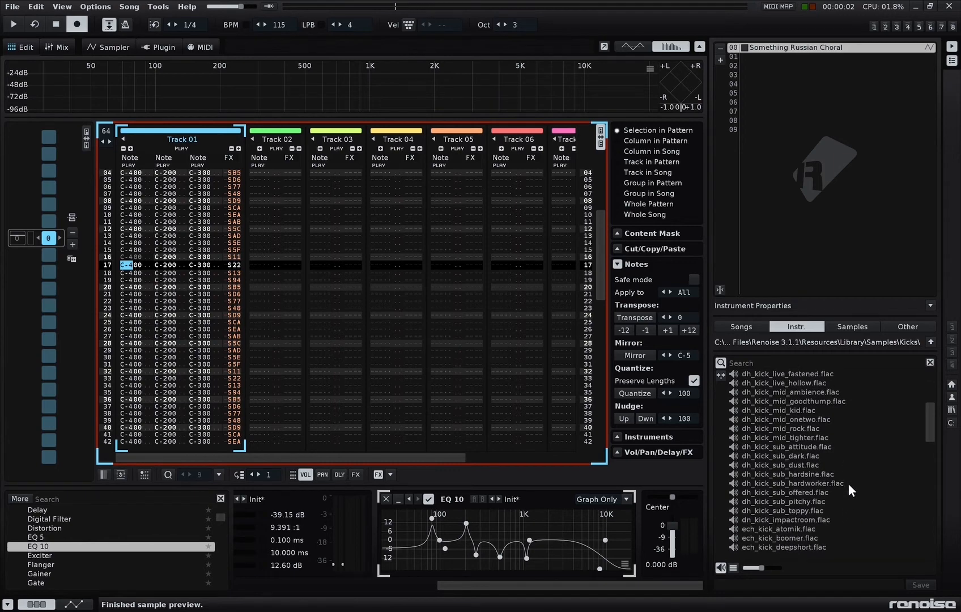
left_click(808, 461)
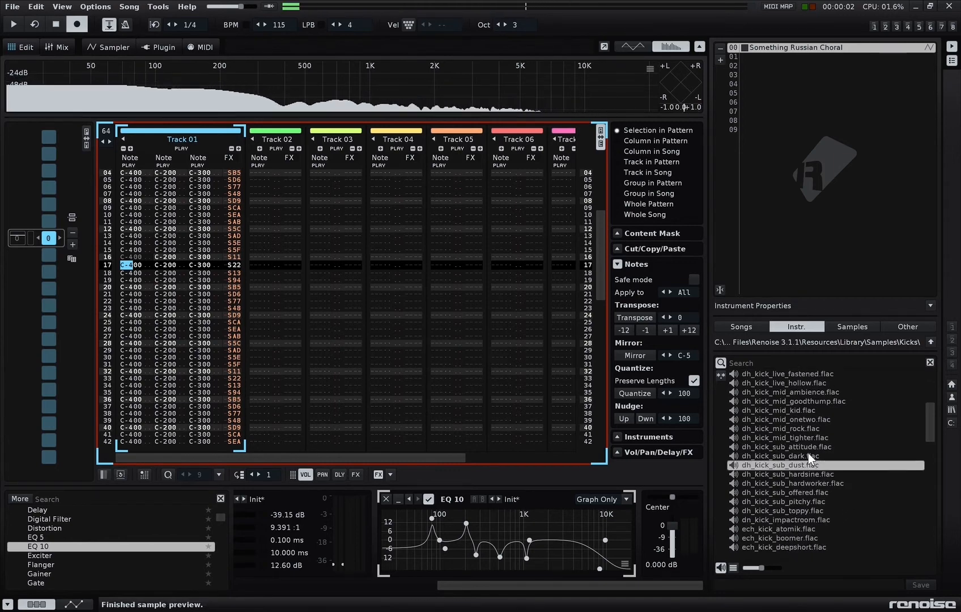
left_click(808, 453)
left_click(752, 57)
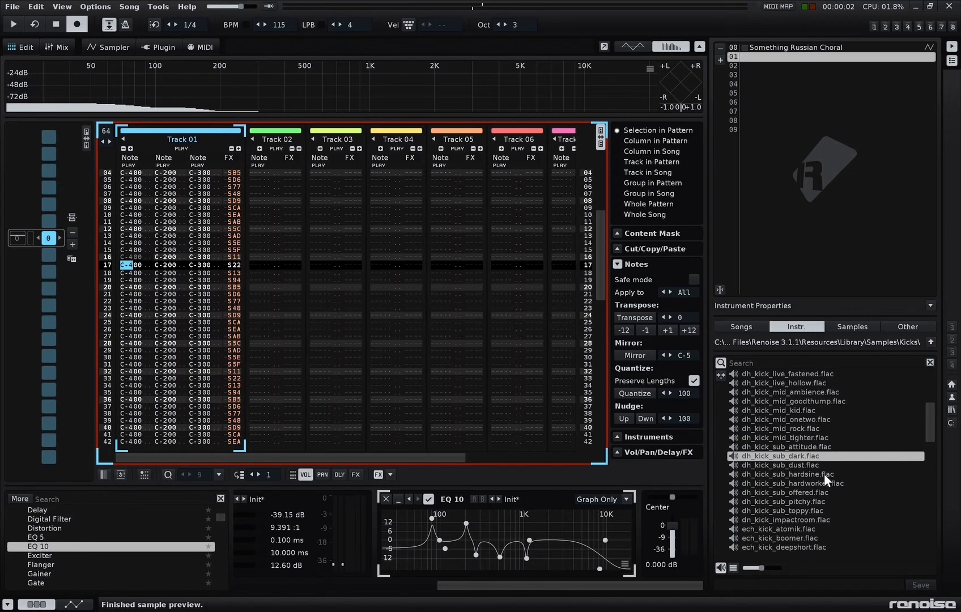
Enter a C-4 kick note on every fourth line of Track 02 from line 00 to 60, using edit step 4, and play the pattern.
left_click(262, 171)
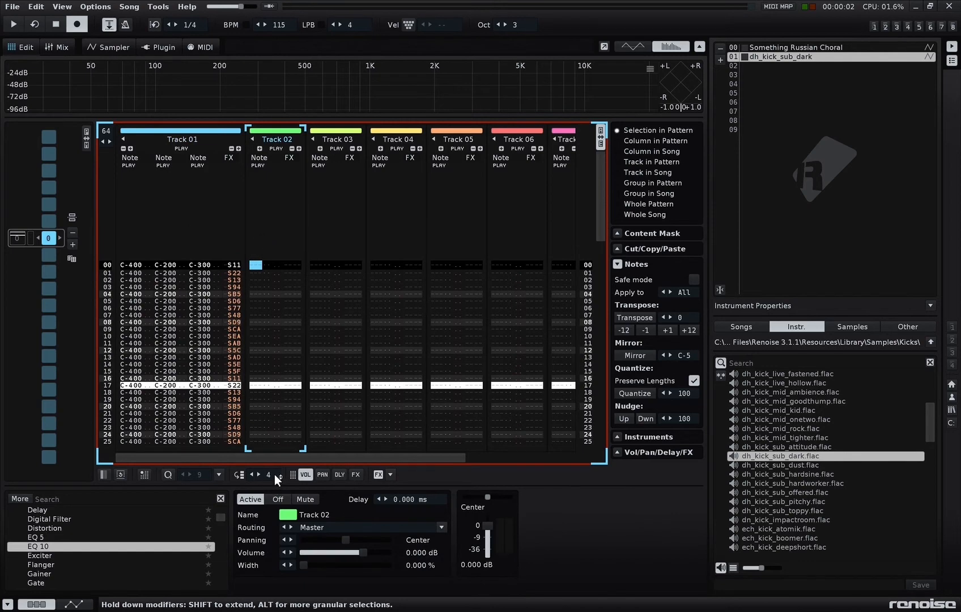
key("q")
key("q")
key("q")
key("q")
key("q")
key("q")
key("q")
key("q")
key("q")
key("q")
key("q")
key("q")
key("q")
key("q")
key("q")
key("q")
key("space")
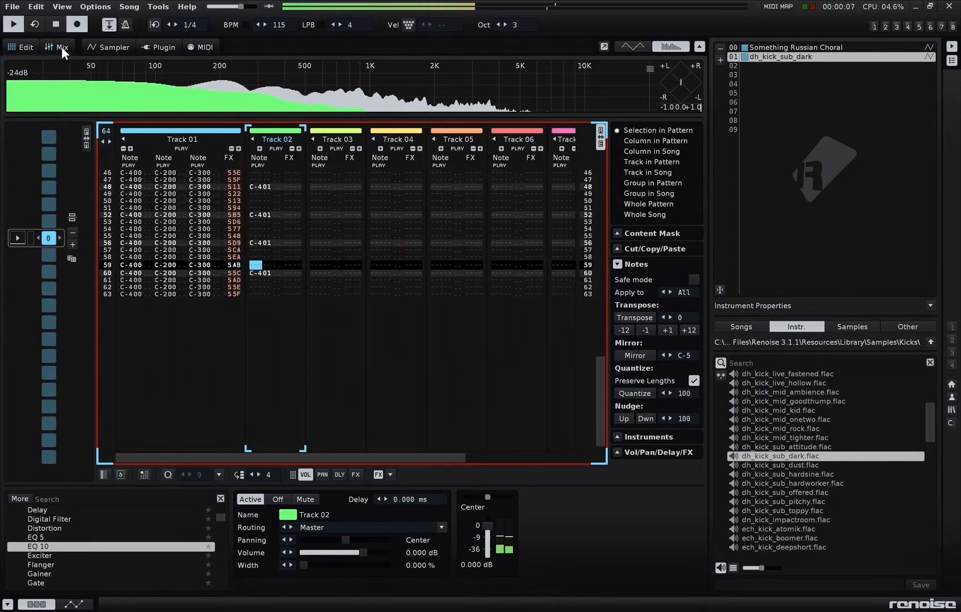
Raise Track 01's compressor makeup to 15.56 dB and its track volume to 3 dB.
left_click(62, 46)
left_click(121, 241)
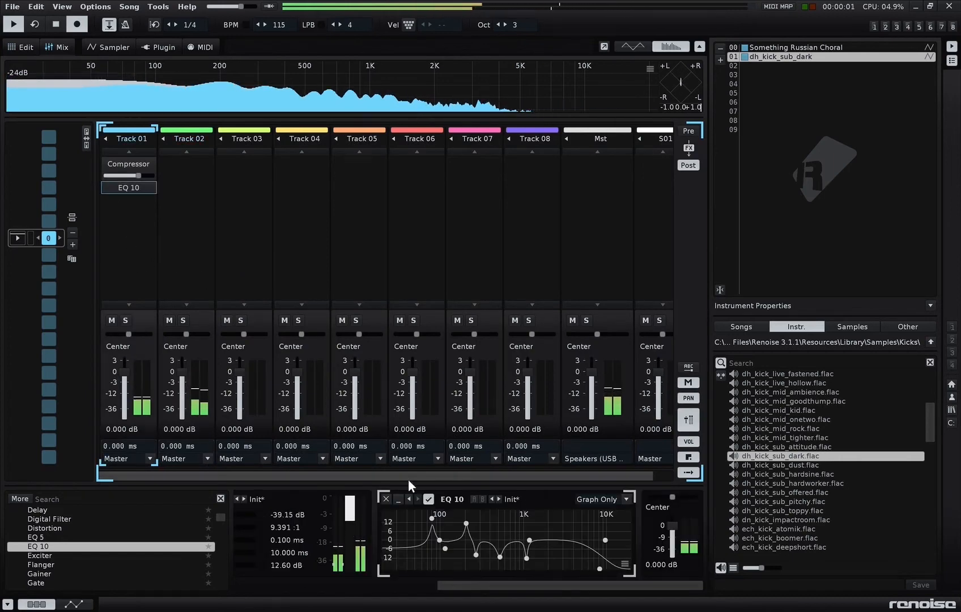
left_click_drag(480, 584, 412, 583)
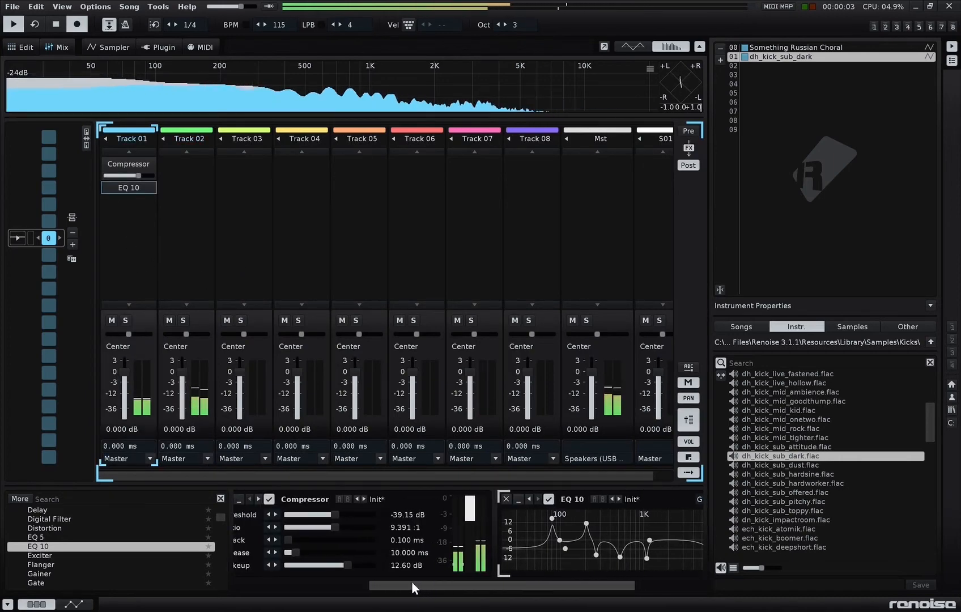
left_click(362, 564)
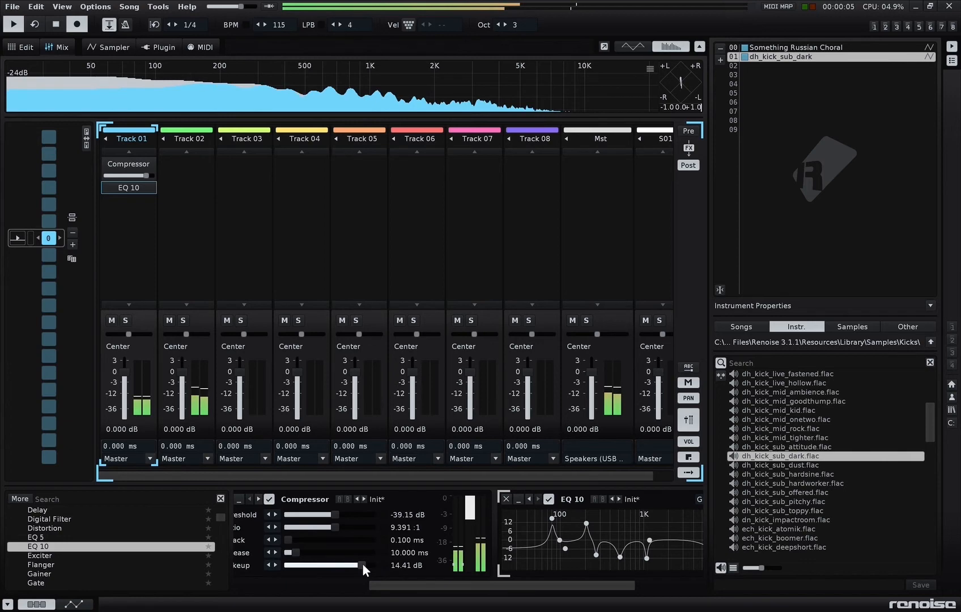
left_click_drag(362, 563, 342, 553)
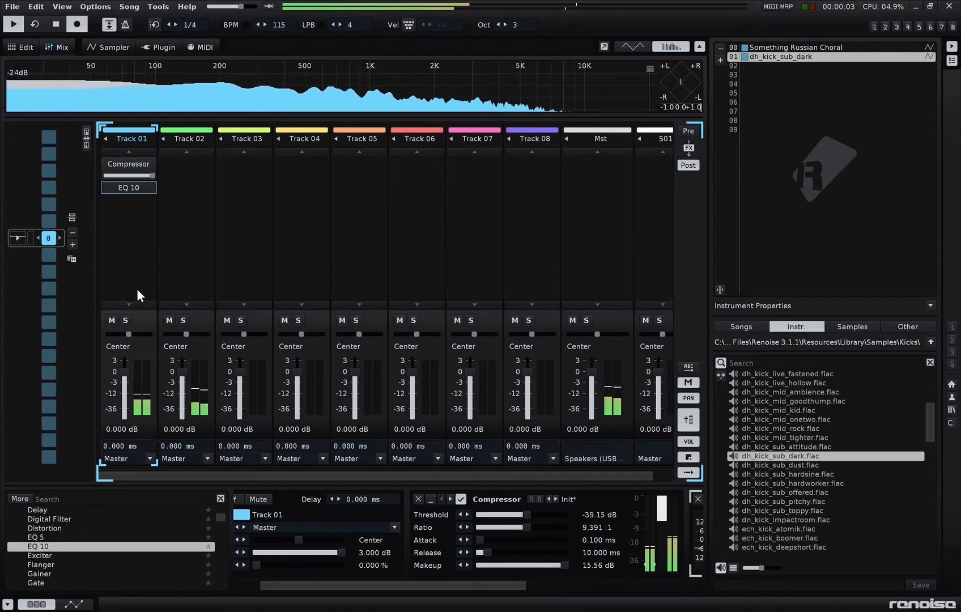
Set the Something Russian Choral instrument's volume AHDSR decay to 88 ms and sustain to 0.261.
left_click(120, 48)
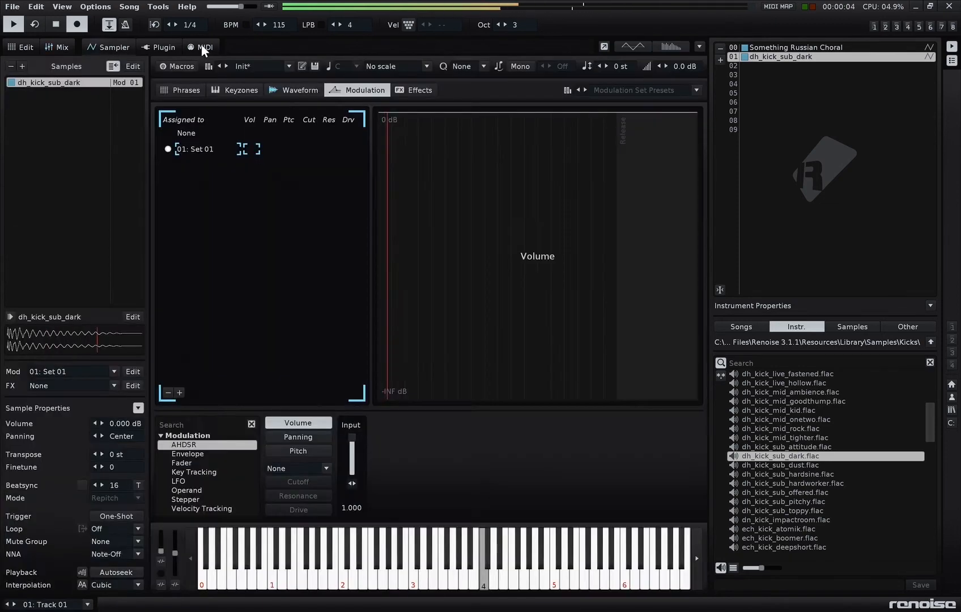
left_click(776, 47)
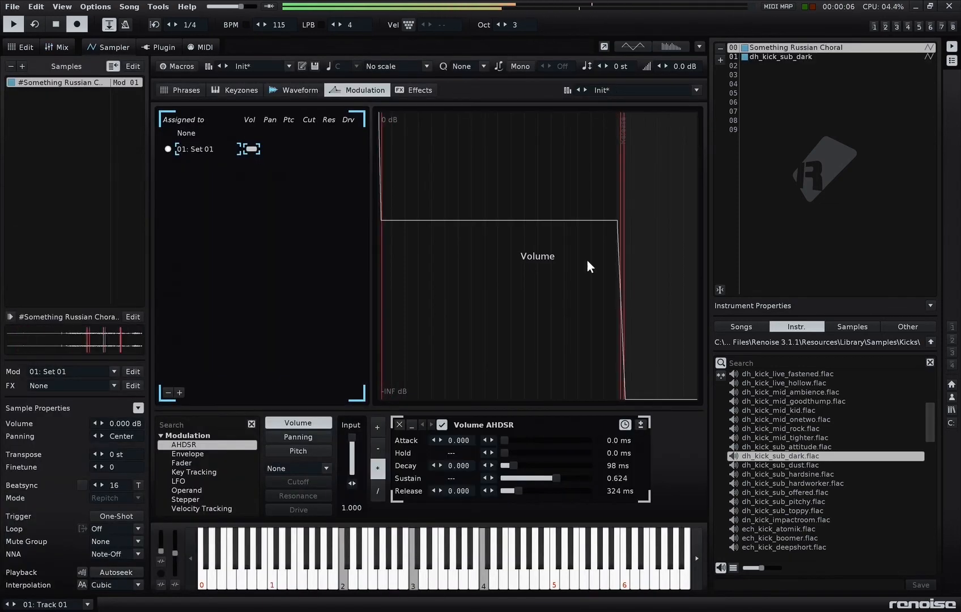
left_click(297, 94)
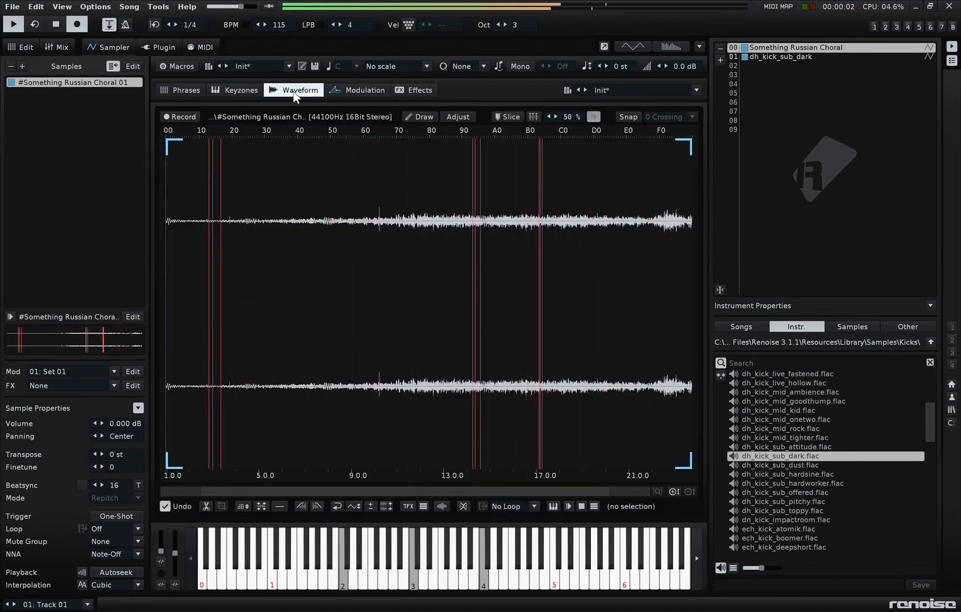
left_click(369, 95)
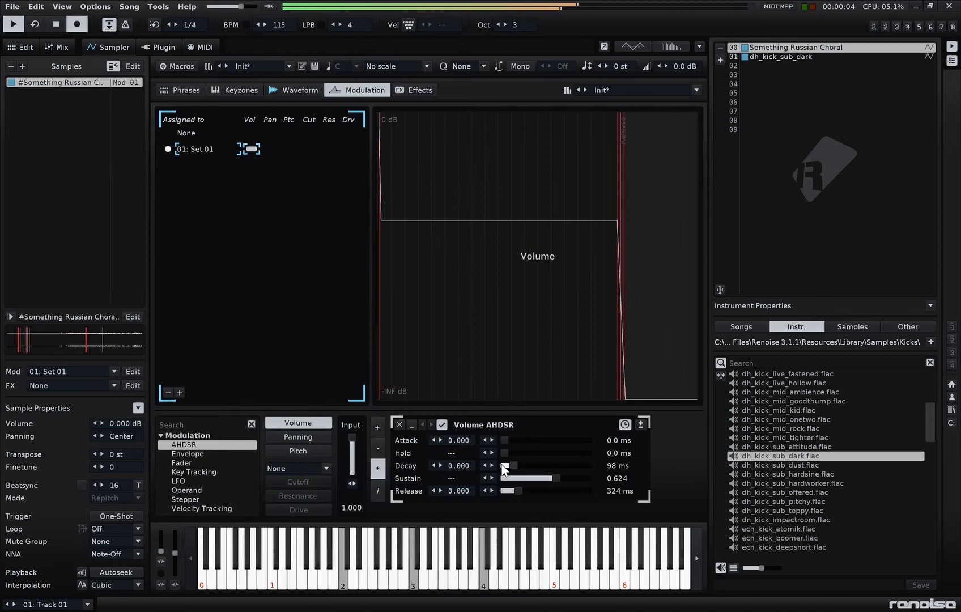
left_click_drag(517, 469, 533, 468)
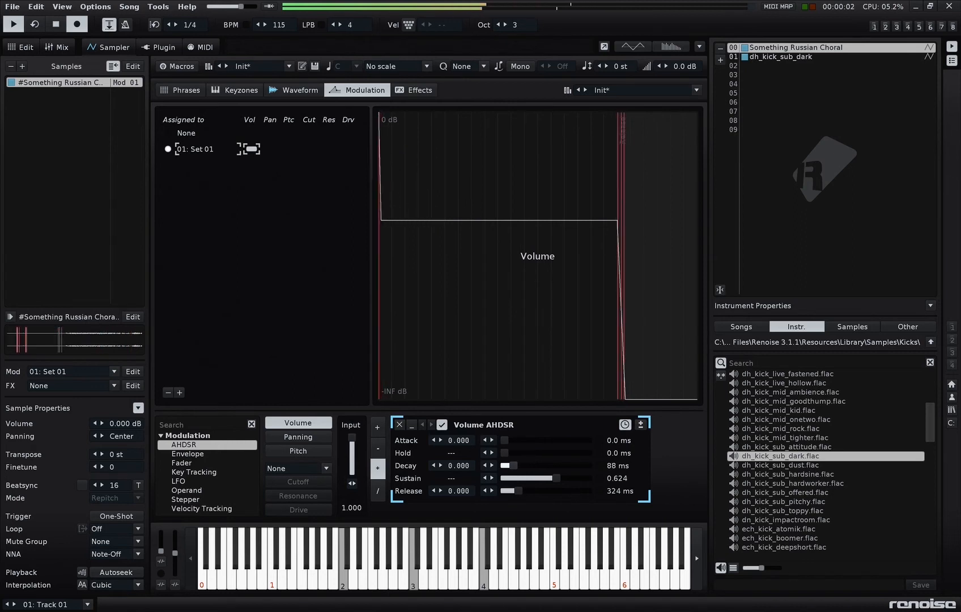
left_click_drag(548, 477, 522, 477)
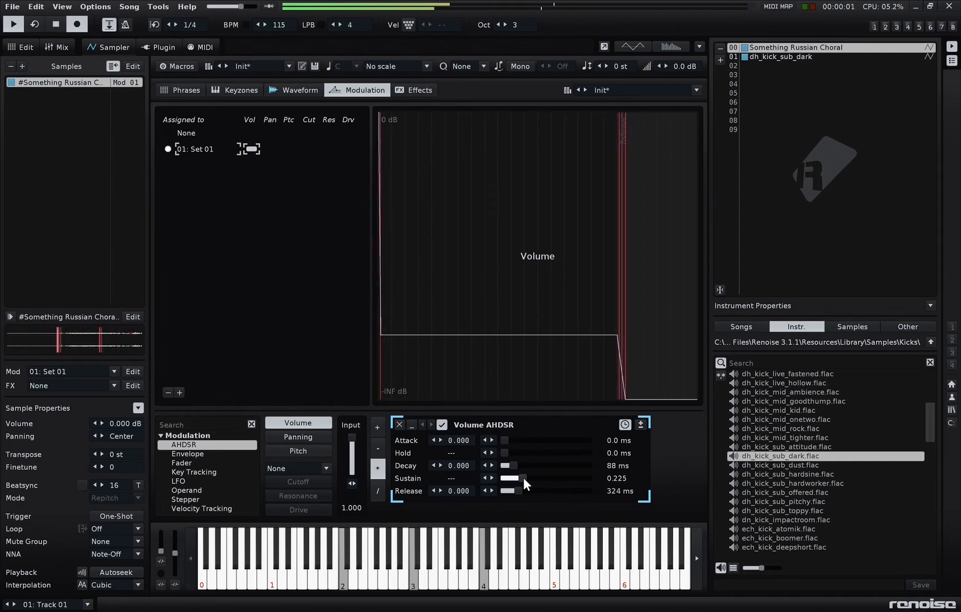
left_click_drag(523, 476, 527, 477)
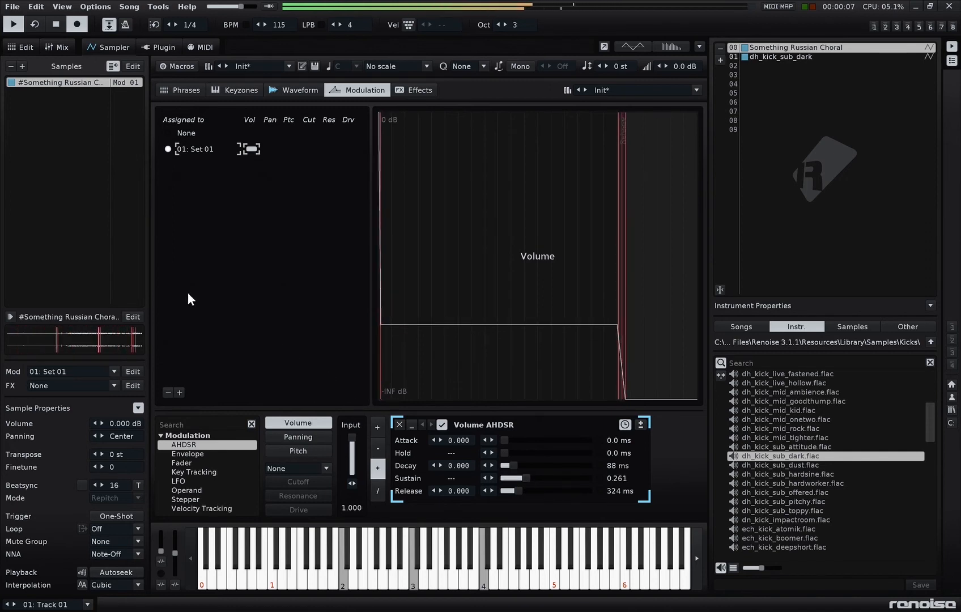
Return to the pattern and lower Track 03's post-mixer volume to -0.077 dB.
left_click(14, 45)
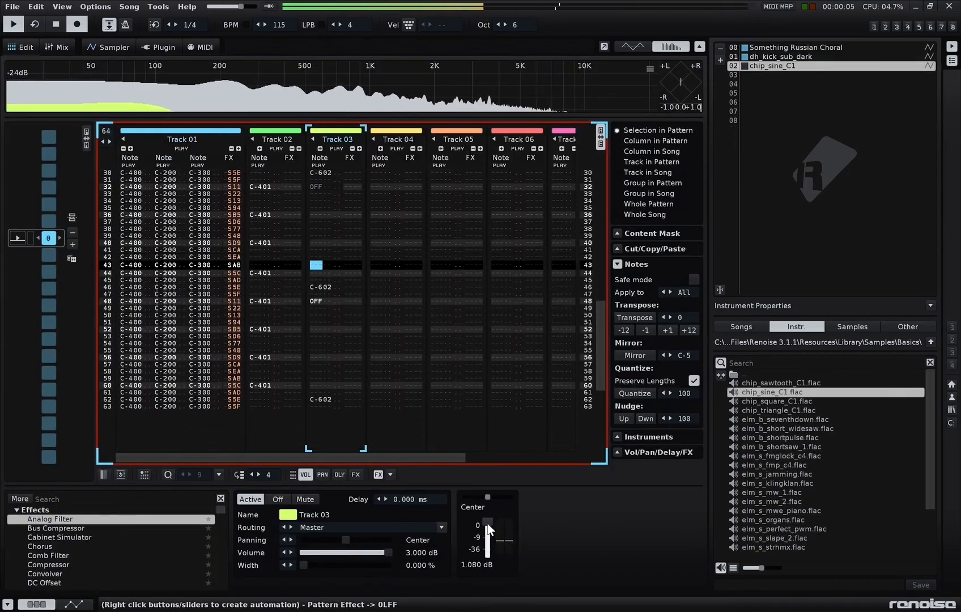
left_click_drag(487, 521, 488, 526)
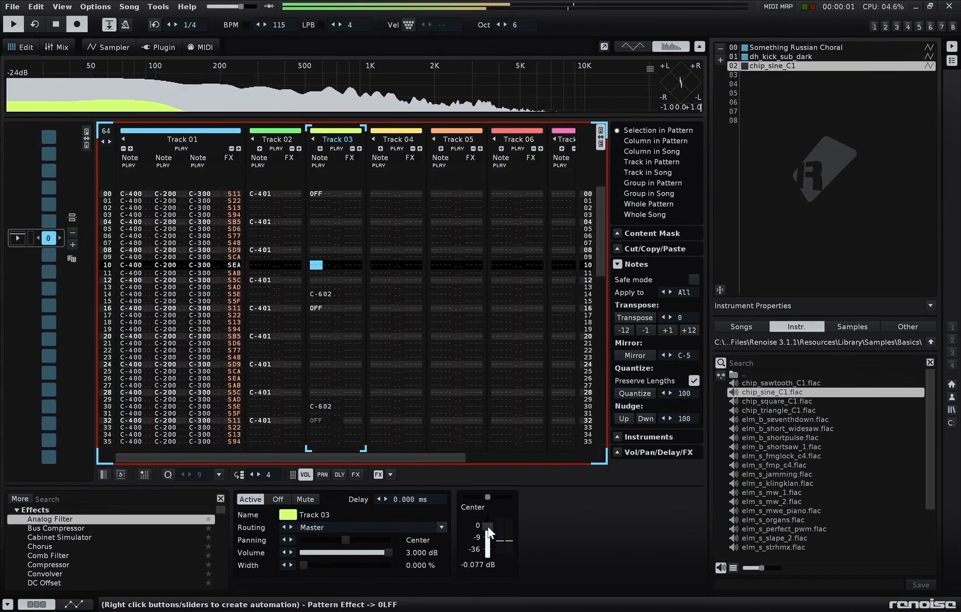